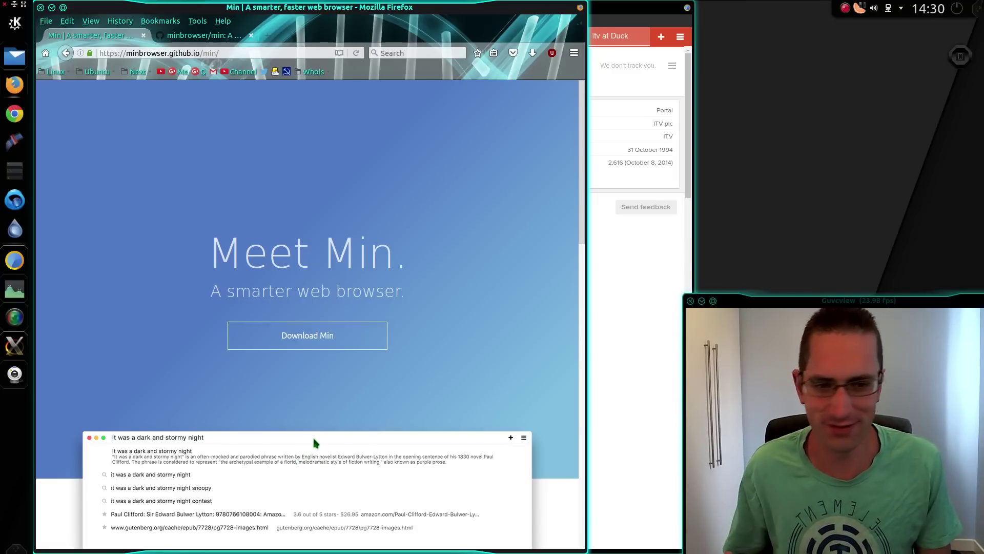
Scroll Min's homepage, view the minbrowser/min GitHub page, then close Firefox.
scroll(314, 441, "down", 10)
scroll(324, 448, "down", 4)
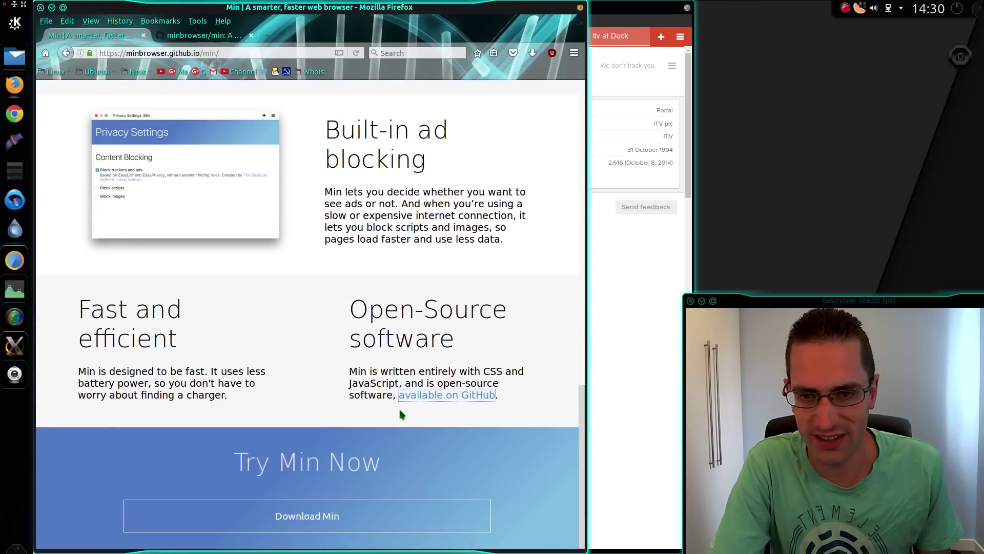
left_click(209, 36)
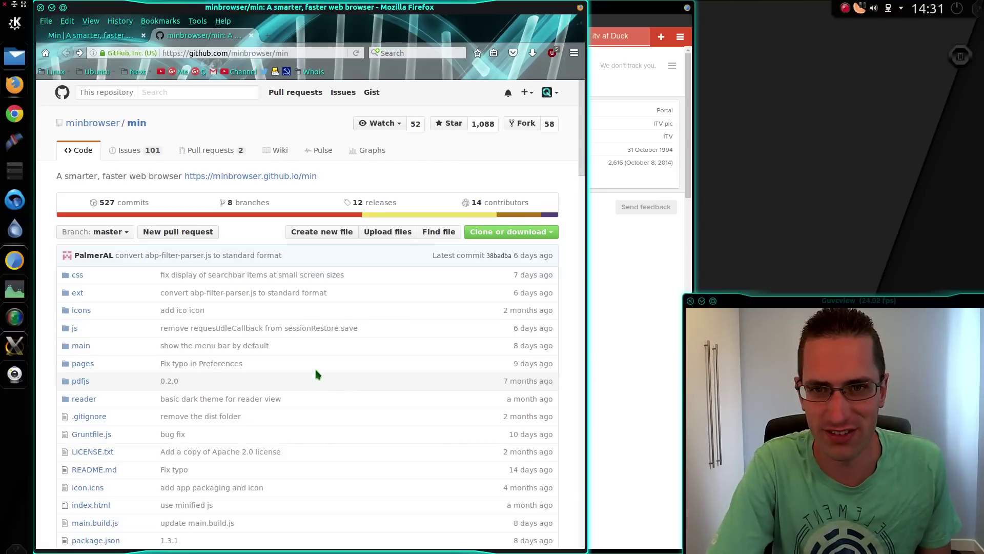
left_click(52, 8)
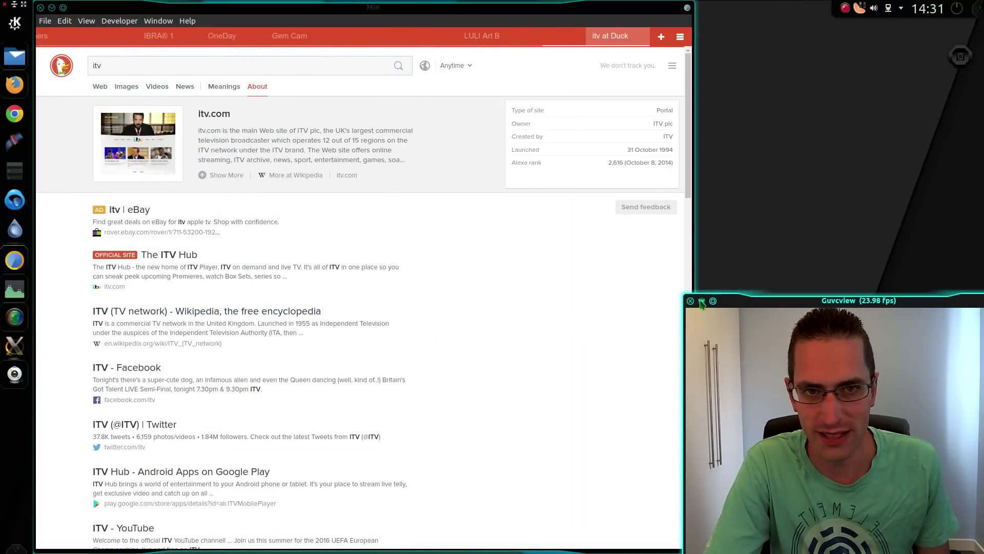
Maximize the Min window and glance at the overview of all open tabs.
left_click(702, 301)
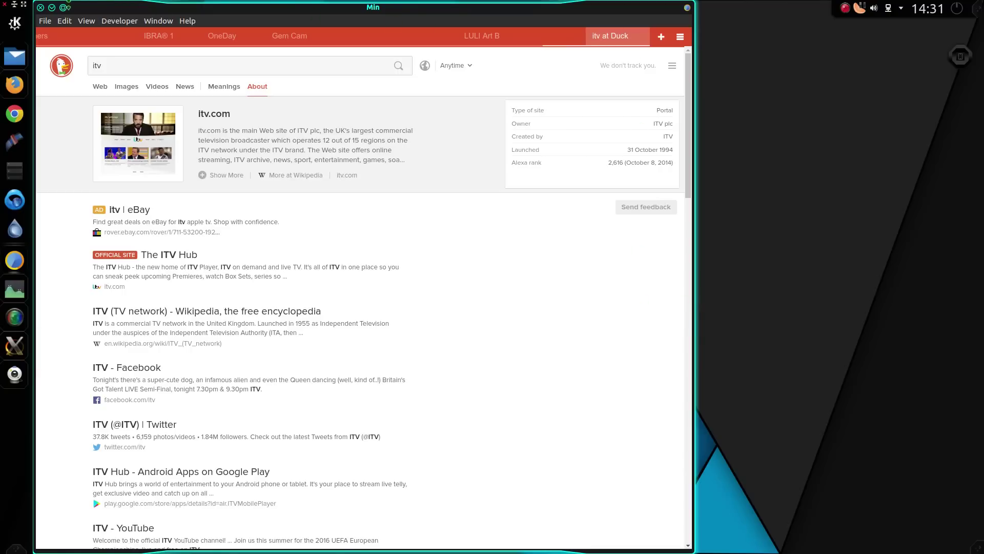
left_click(63, 8)
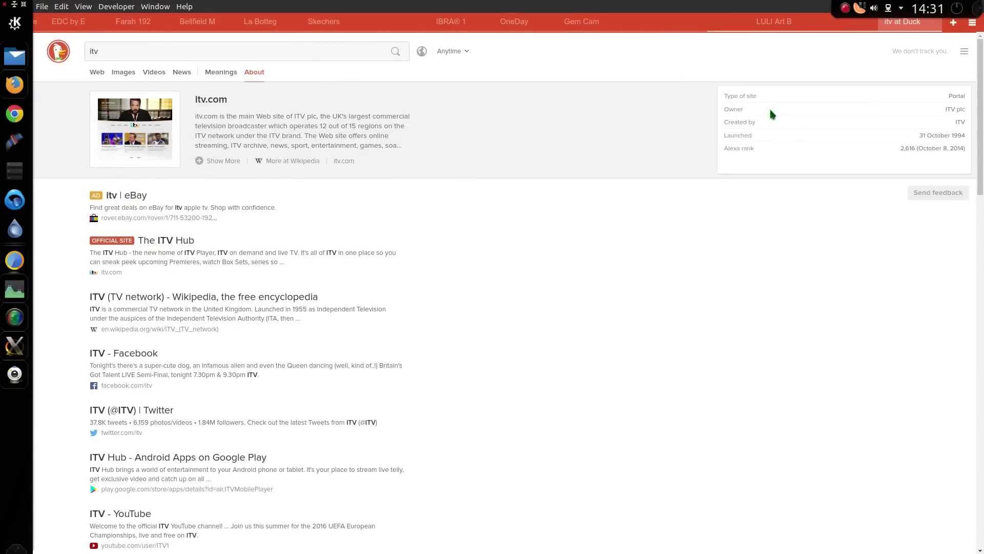
left_click(972, 23)
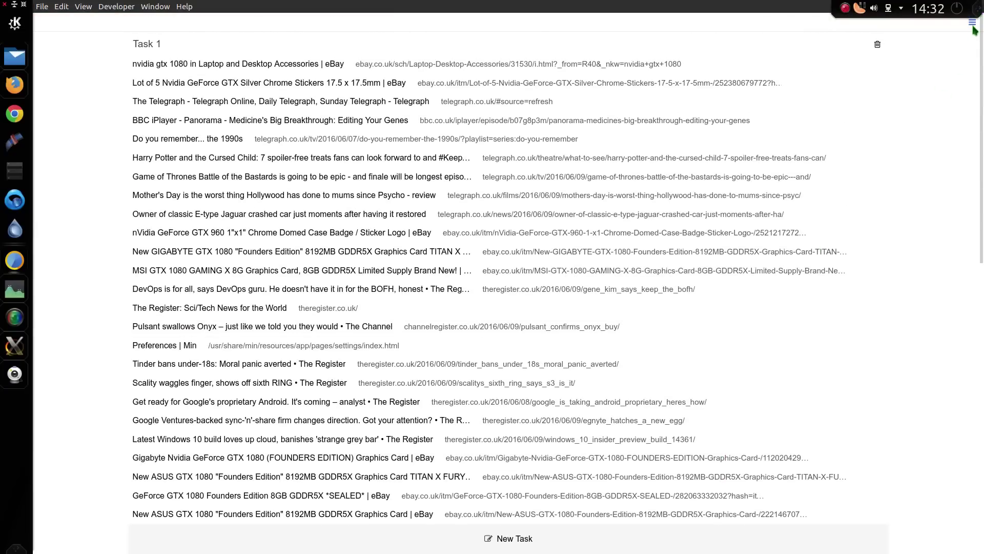
left_click(973, 26)
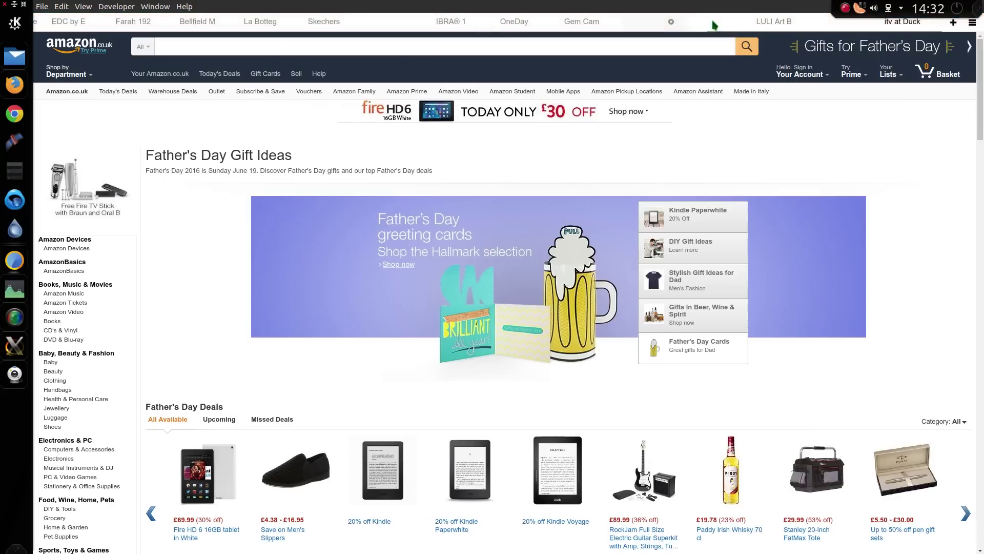
Cycle through the Amazon Father's Day, clothing and gift card tabs back to itv.
left_click(658, 22)
left_click(720, 24)
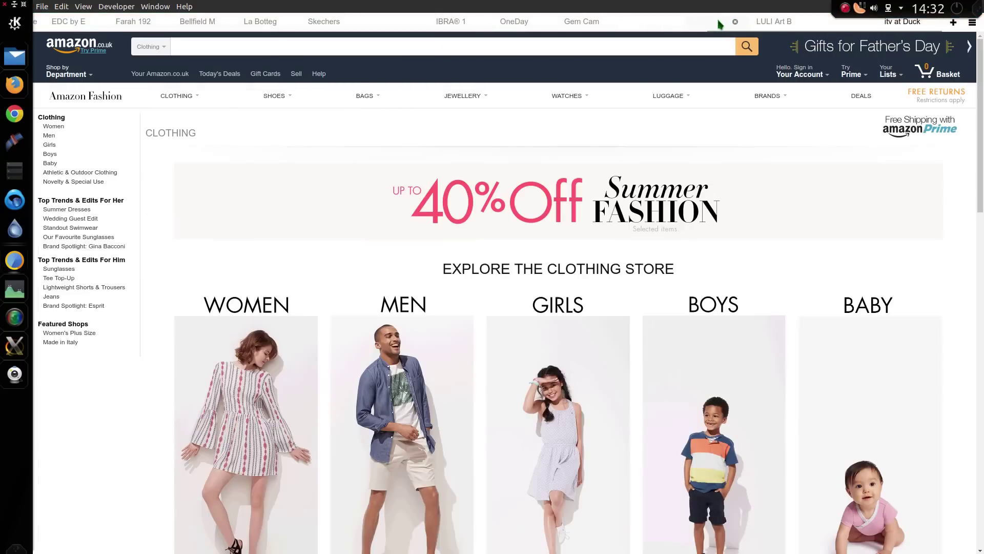
left_click(823, 25)
left_click(909, 27)
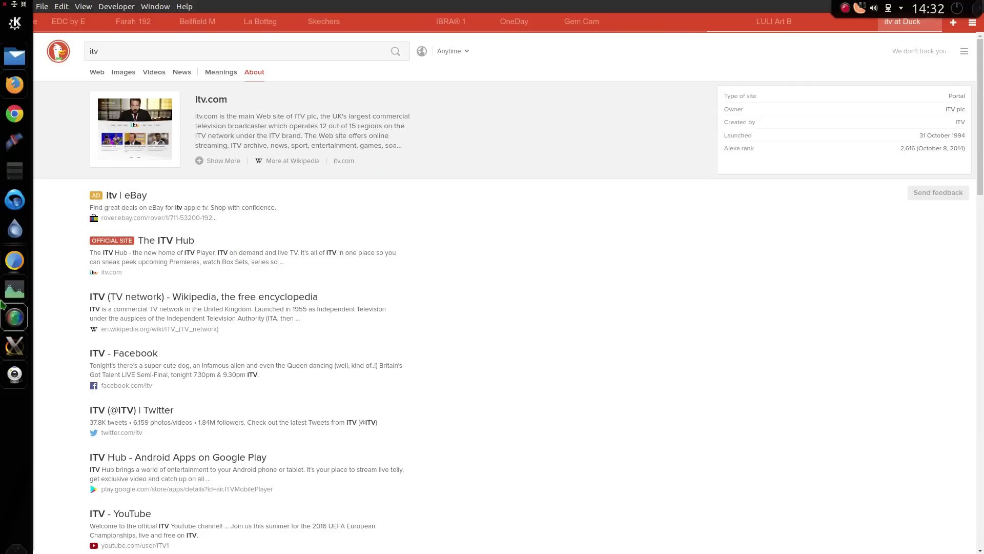
Check the min process using 845,616 K memory in System Monitor, then leave it.
left_click(14, 289)
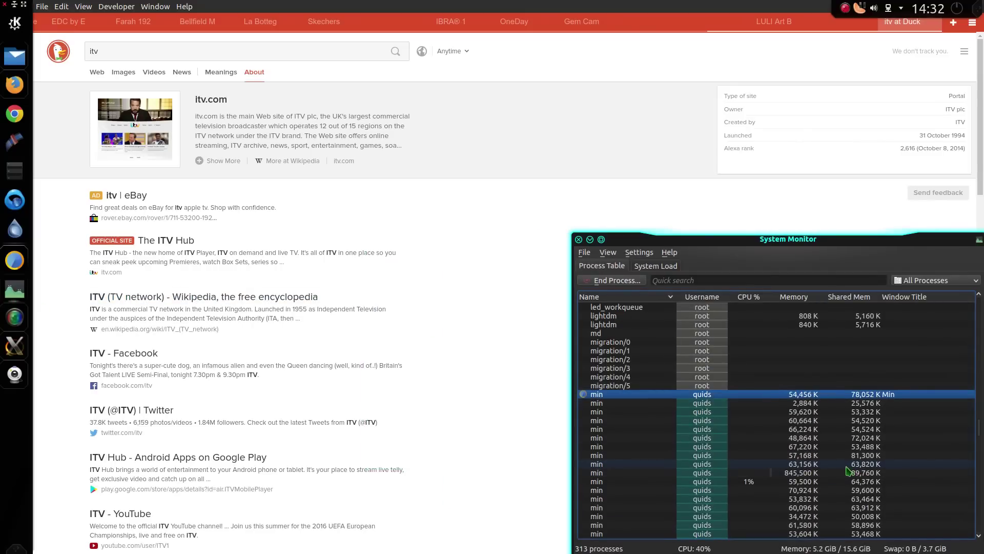
scroll(849, 471, "down", 5)
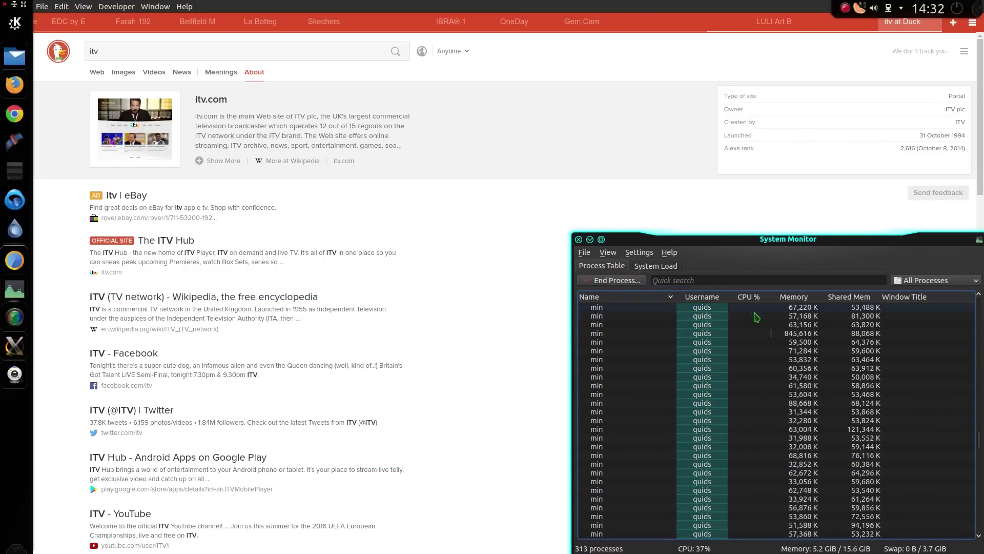
scroll(757, 333, "up", 5)
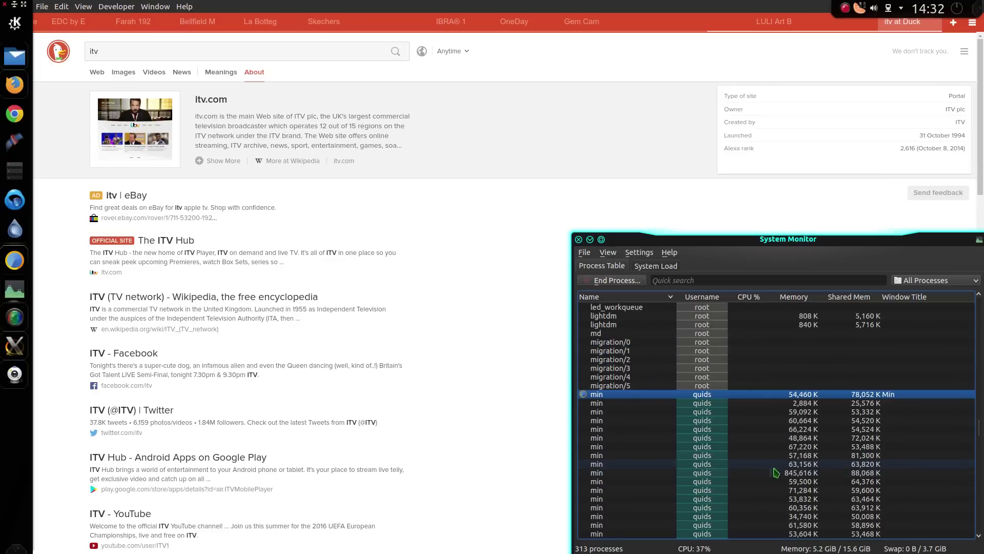
left_click(777, 474)
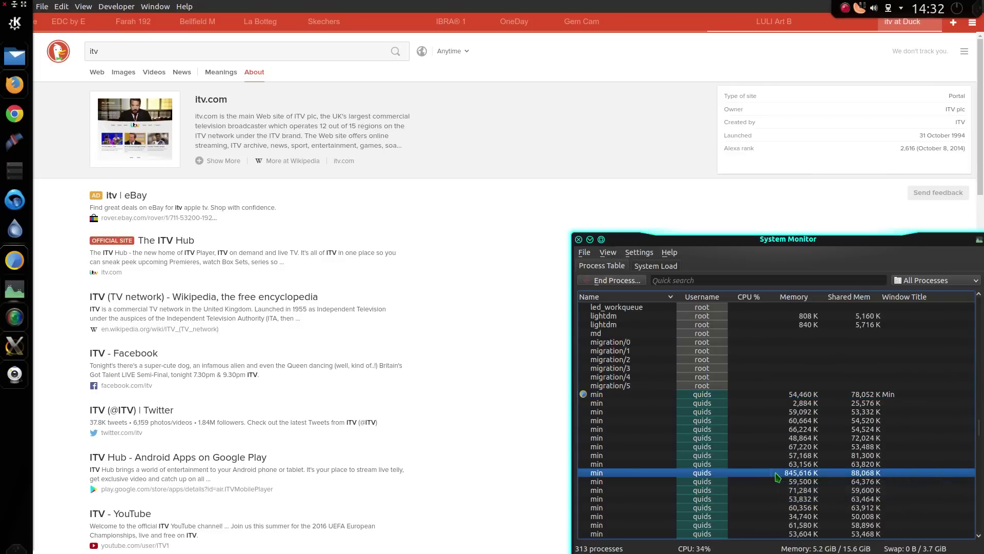
scroll(778, 477, "down", 8)
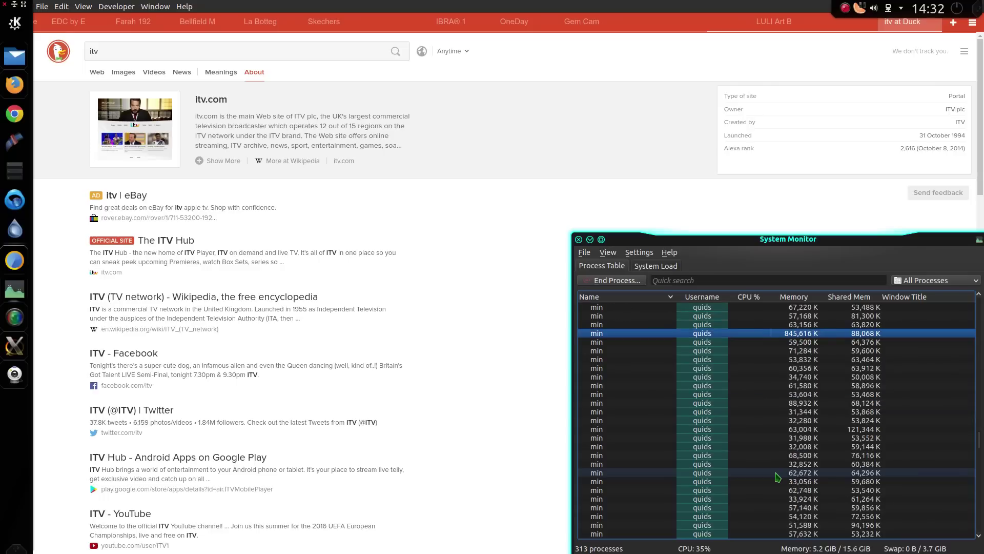
scroll(799, 499, "down", 8)
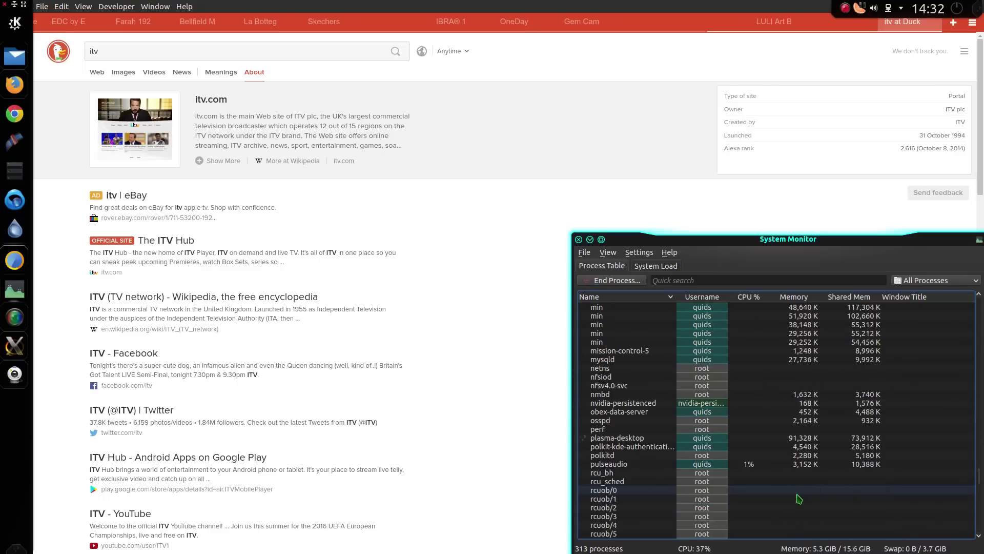
mouse_move(790, 448)
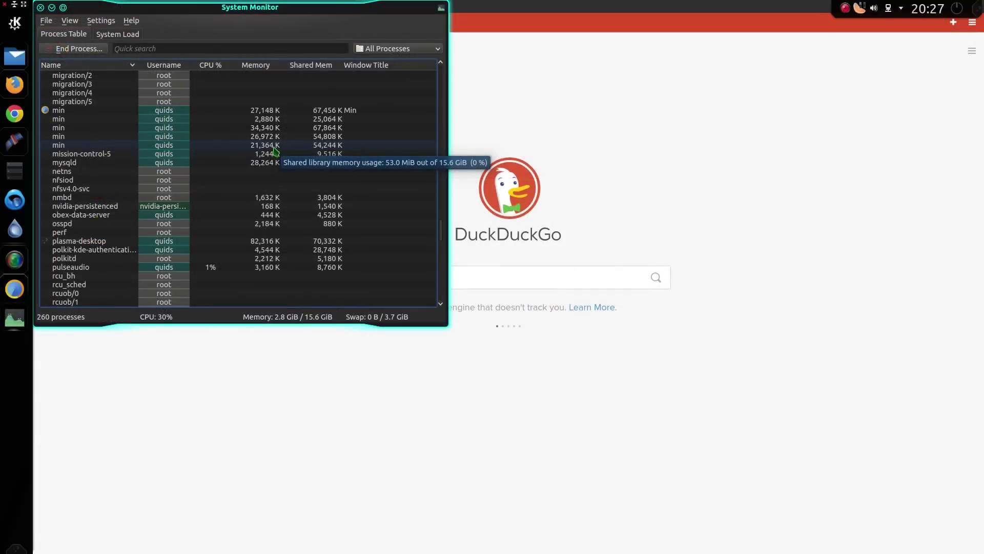
mouse_move(265, 128)
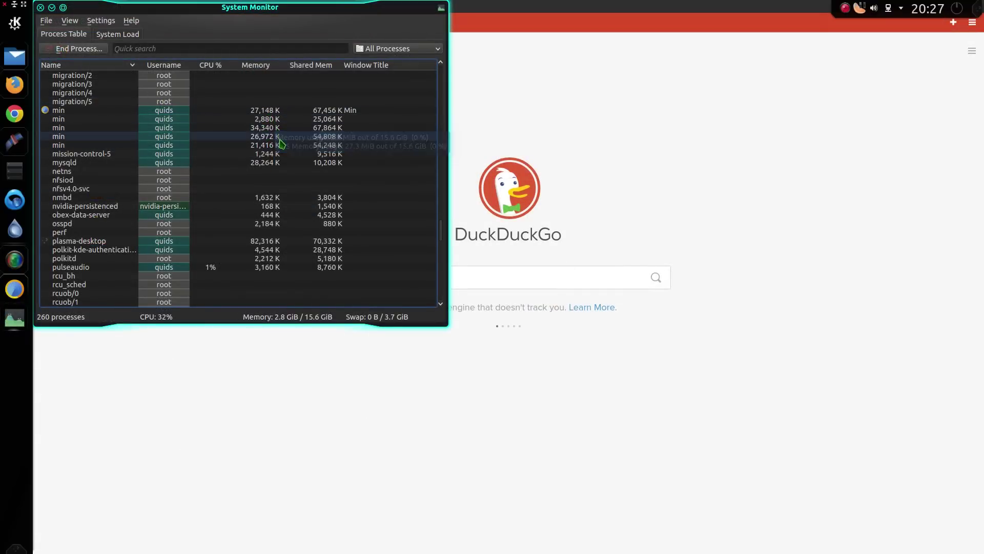
key("alt+Tab")
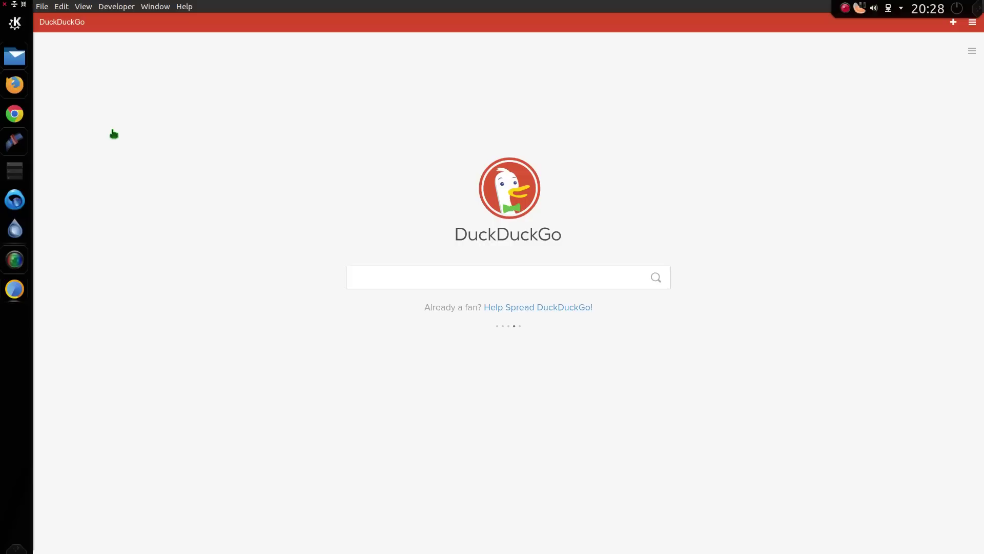
Search the web for youtube and open the YouTube result.
left_click(82, 23)
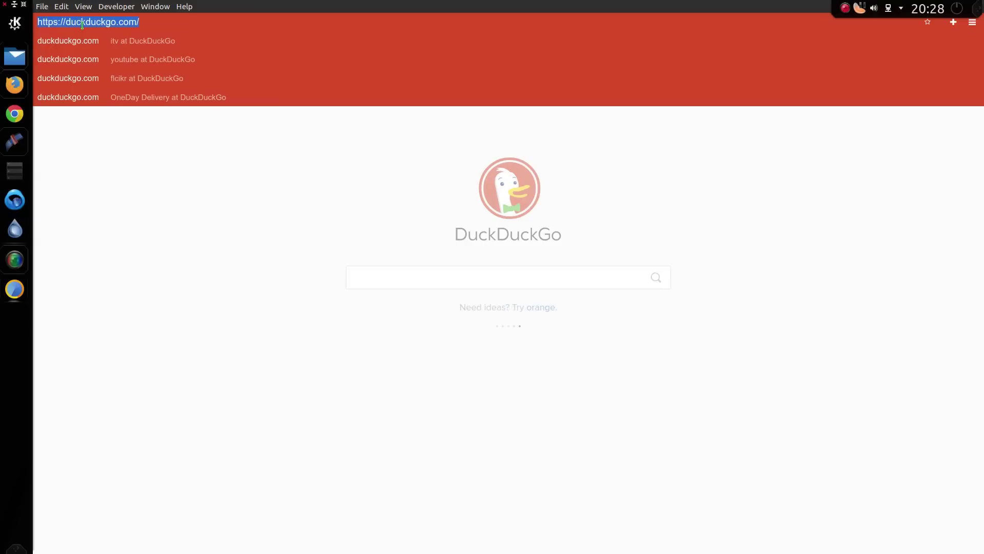
type("yo")
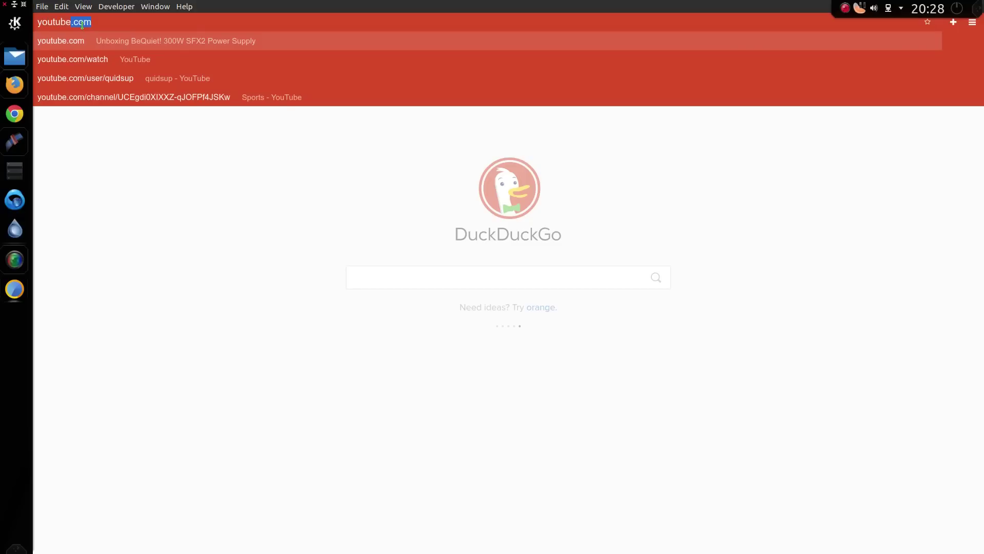
type("utube")
key("Delete")
key("Return")
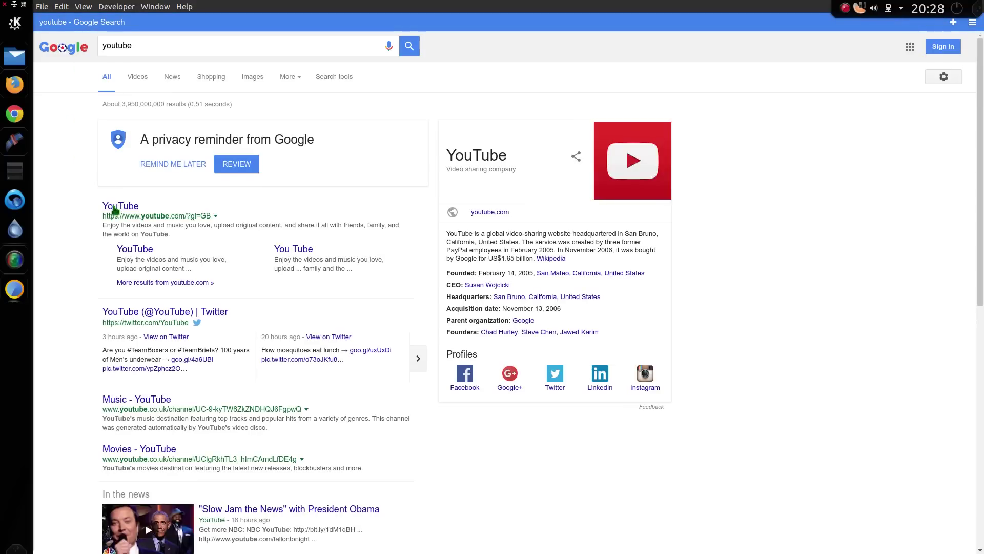
left_click(116, 211)
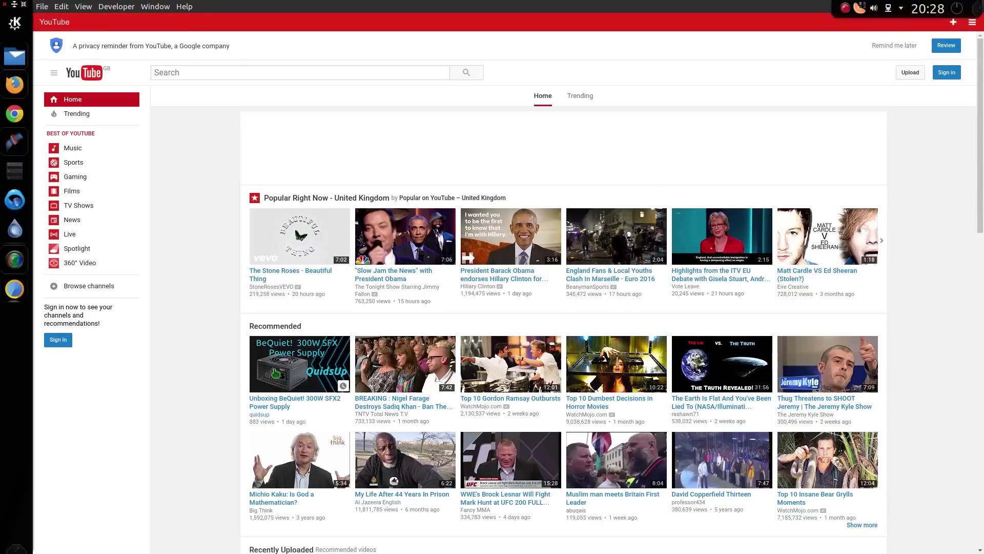
Play and pause the BeQuiet power supply unboxing video, then return to YouTube's home page.
left_click(276, 373)
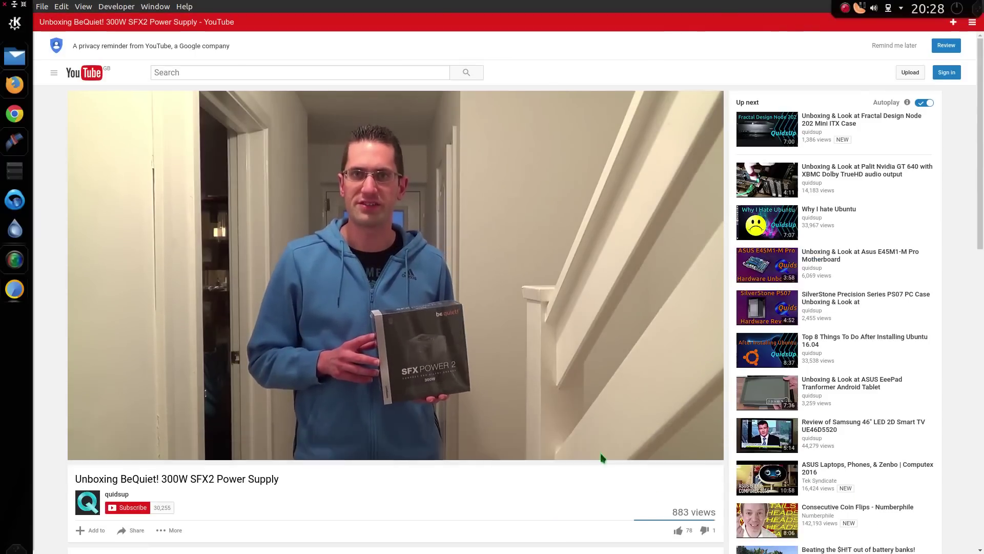
left_click(579, 316)
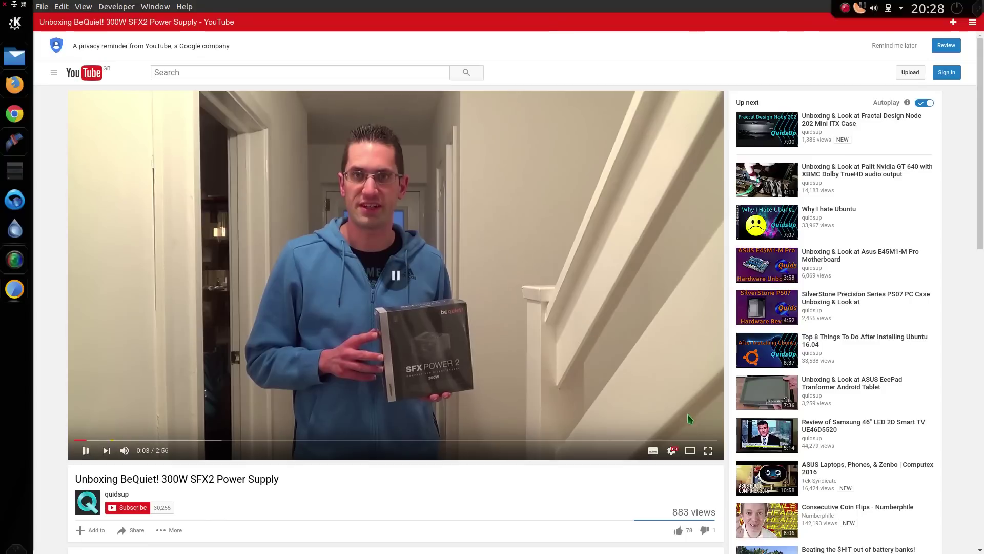
left_click(671, 451)
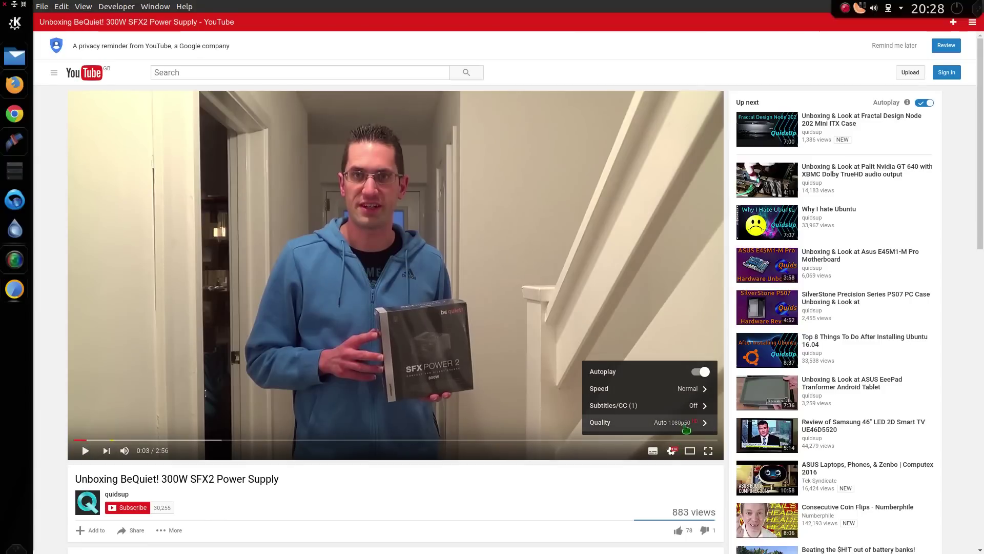
left_click(79, 77)
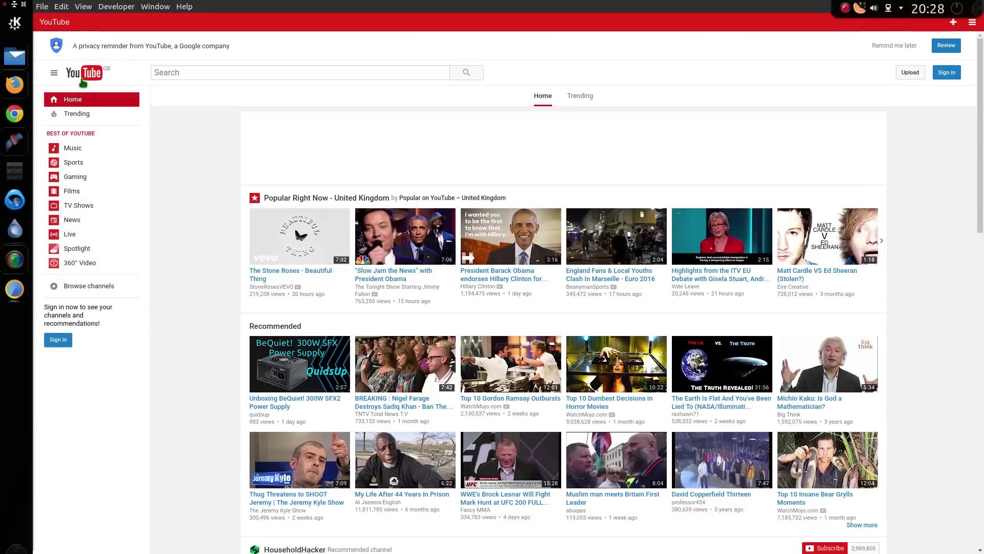
Search for iplayer and open the BBC iPlayer result.
left_click(121, 21)
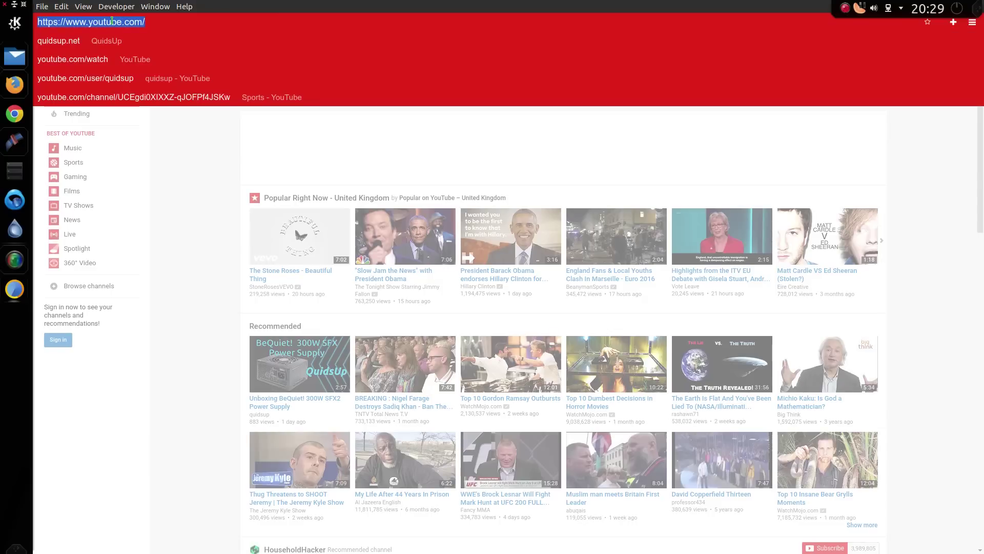
type("iplayer")
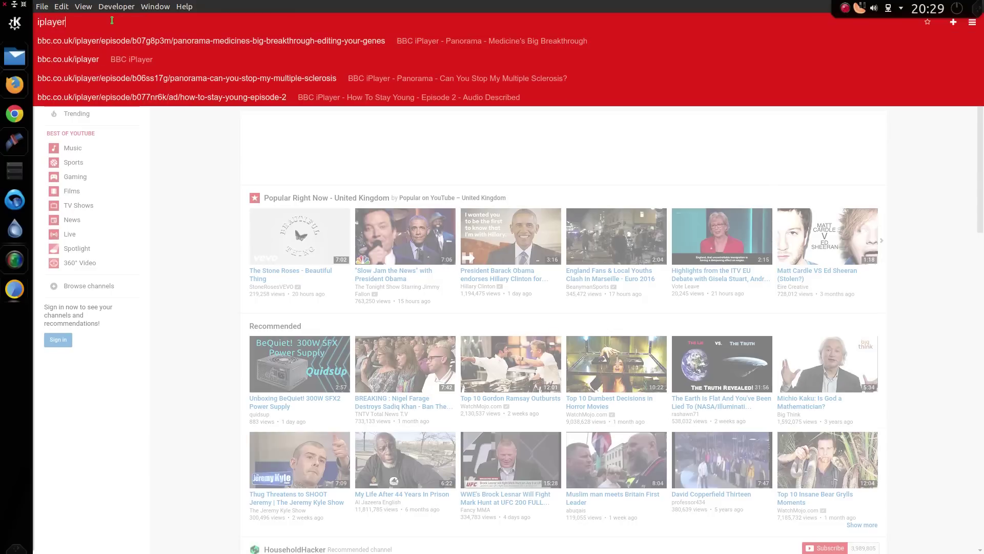
key("Return")
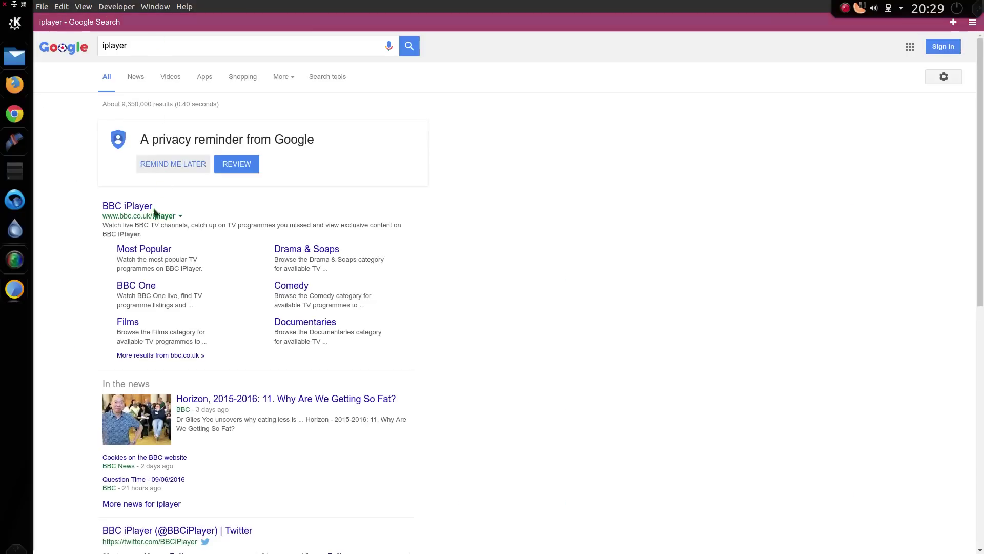
left_click(132, 206)
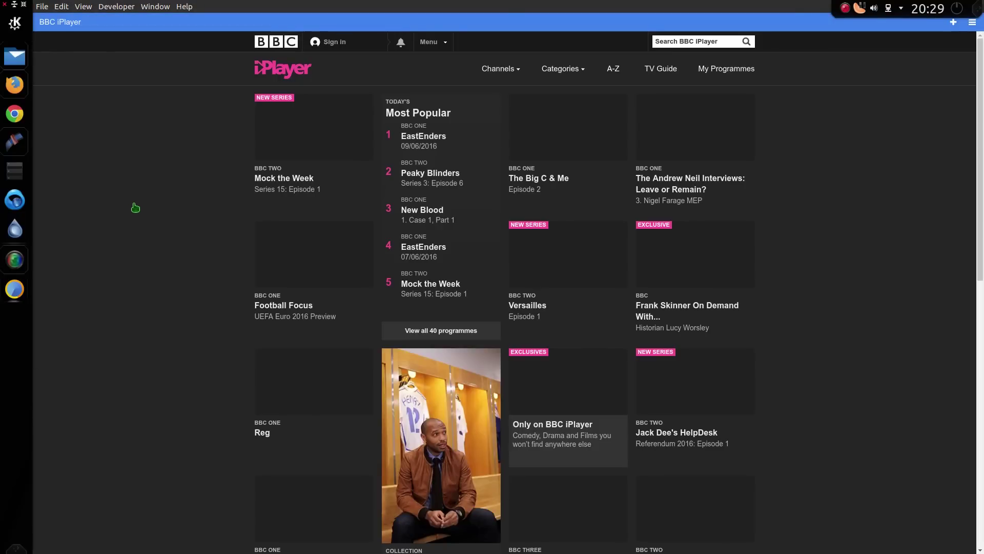
Play Mock the Week, confirming age 16+ without parental lock, then return to iPlayer home.
left_click(299, 108)
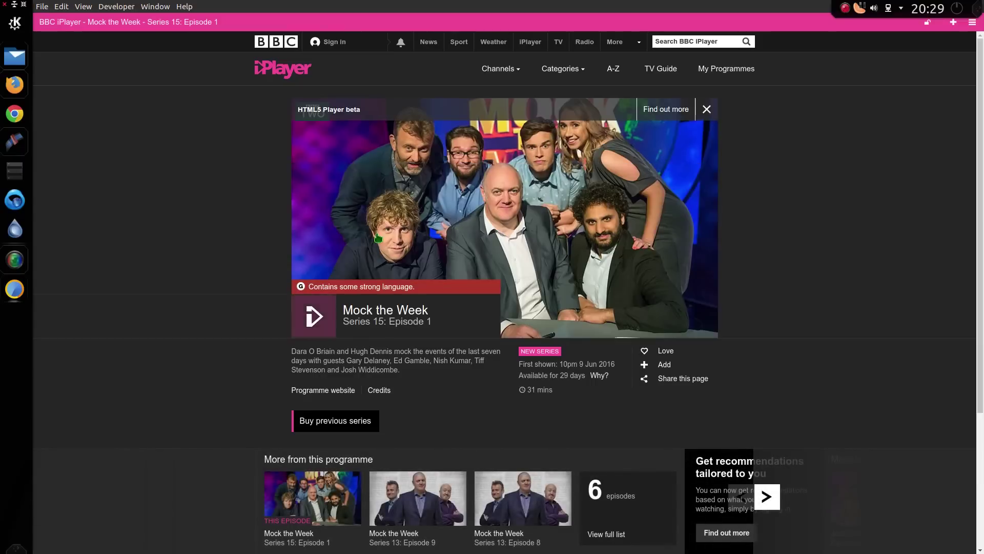
left_click(313, 316)
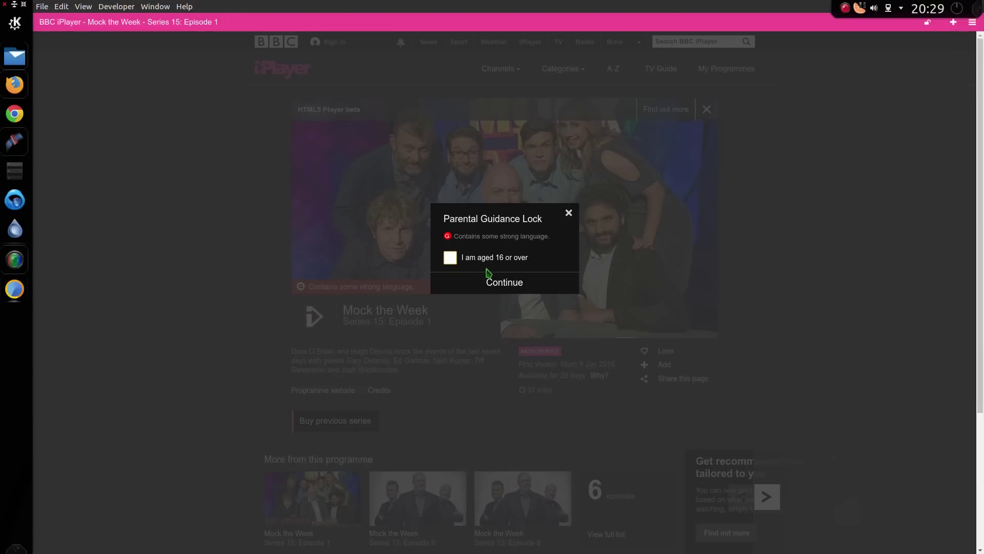
left_click(451, 258)
left_click(500, 282)
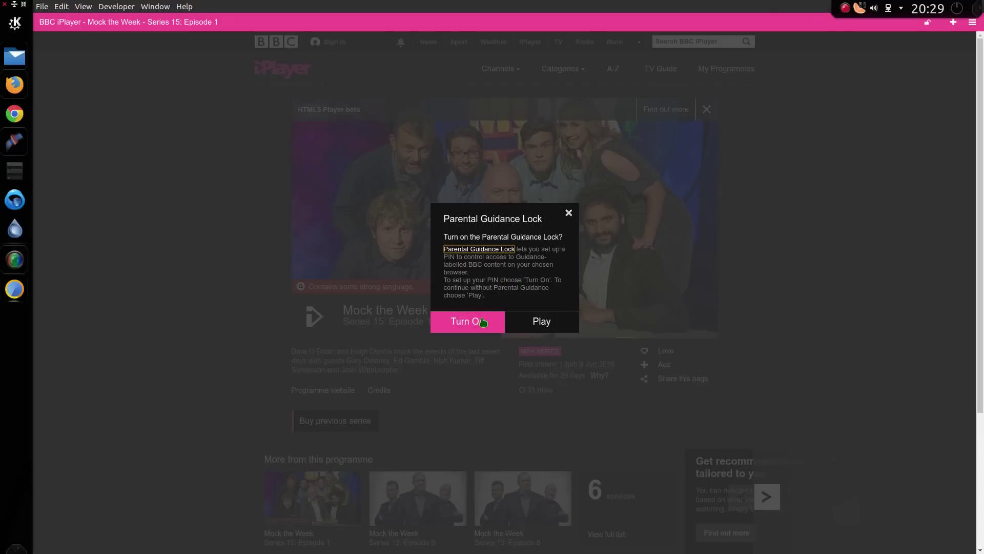
left_click(534, 325)
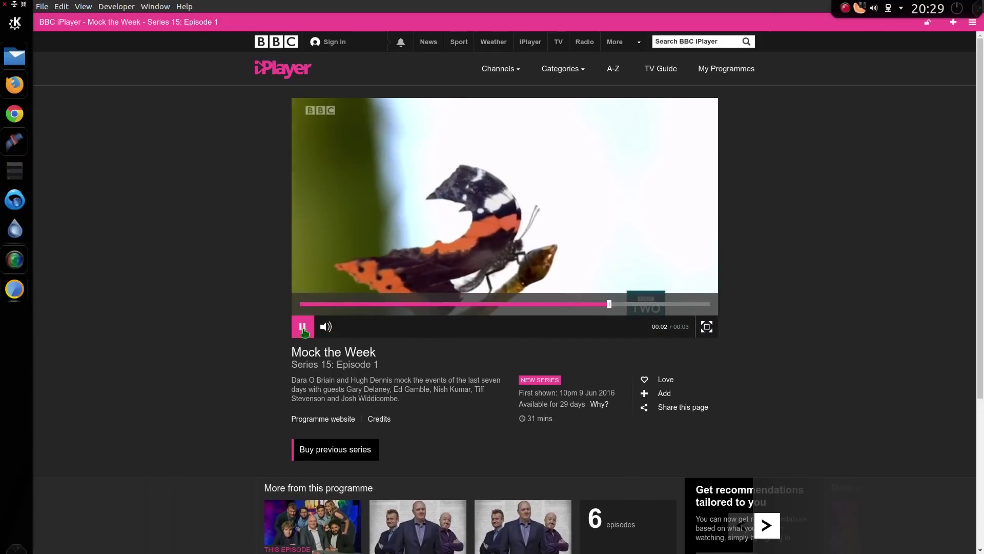
left_click(281, 78)
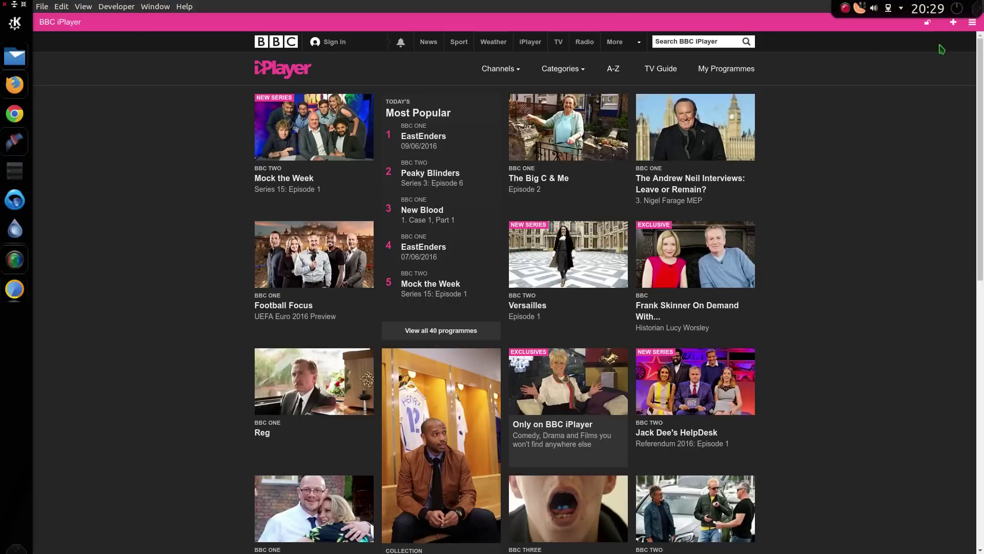
Open the QuidsUp site in a new tab, then switch to BBC iPlayer and back.
left_click(952, 27)
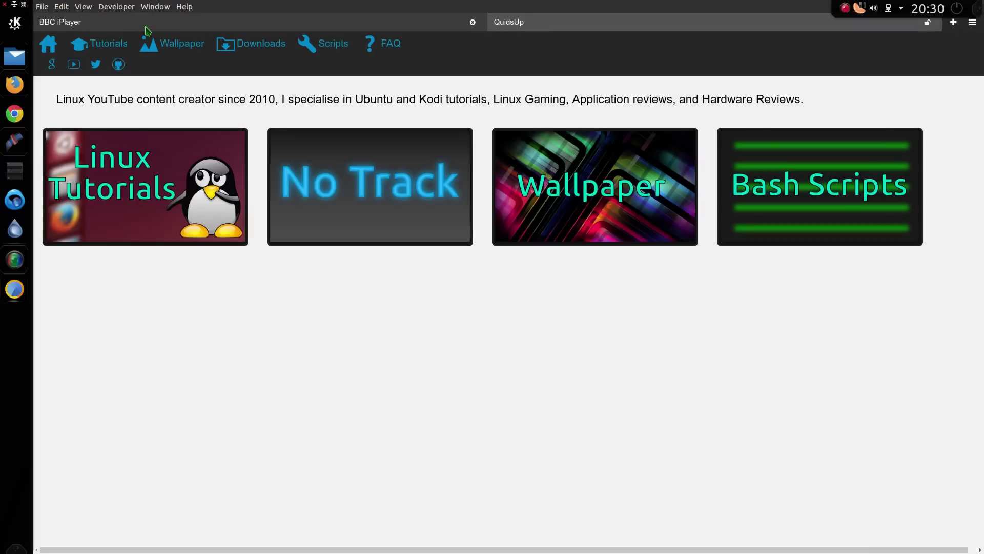
left_click(441, 23)
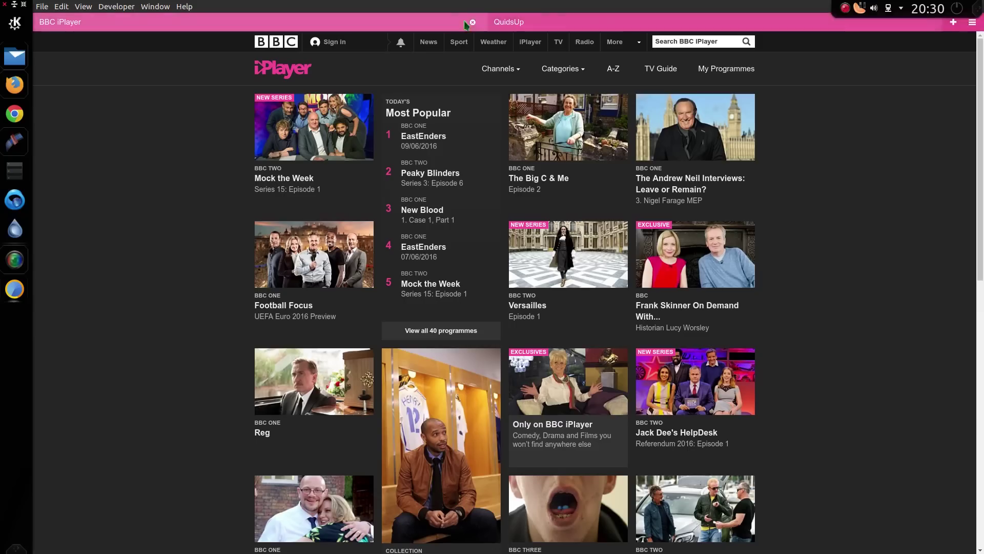
left_click(566, 25)
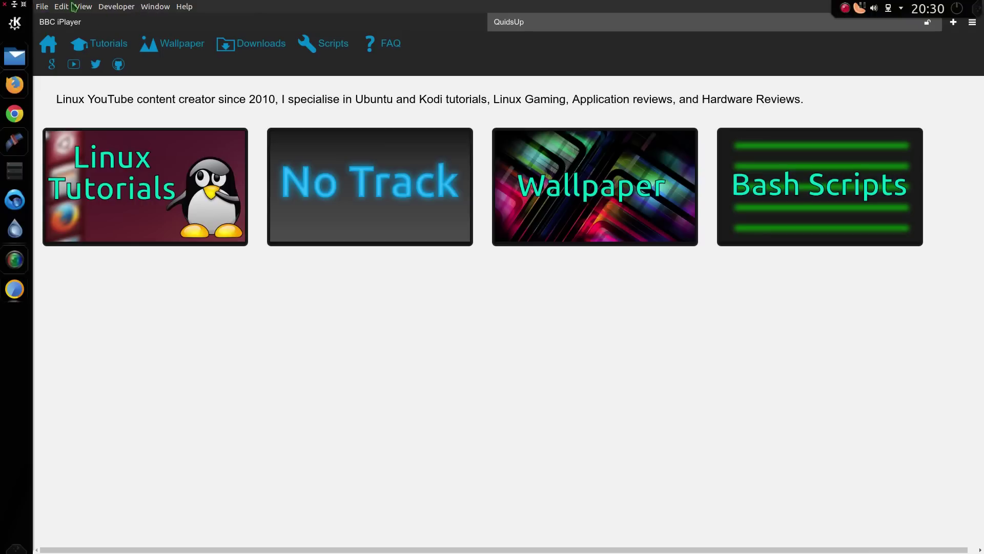
In Preferences, keep Google as the search engine and tick 'Block trackers and ads'.
left_click(156, 6)
mouse_move(128, 6)
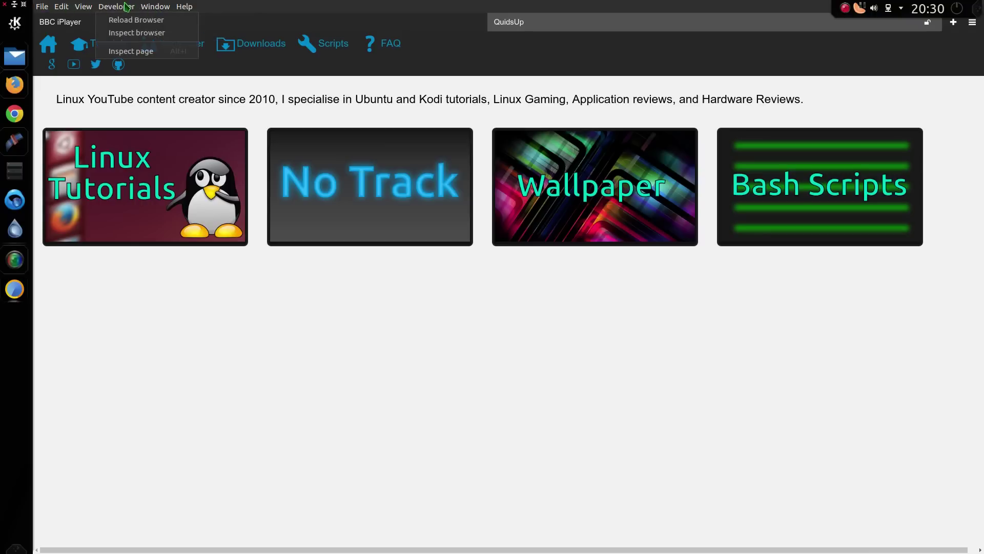
mouse_move(41, 7)
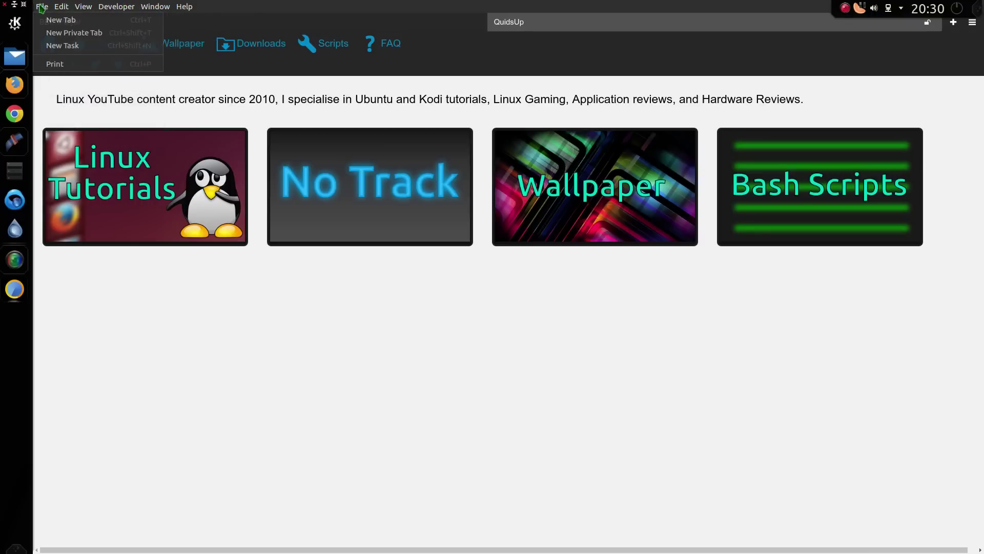
left_click(100, 126)
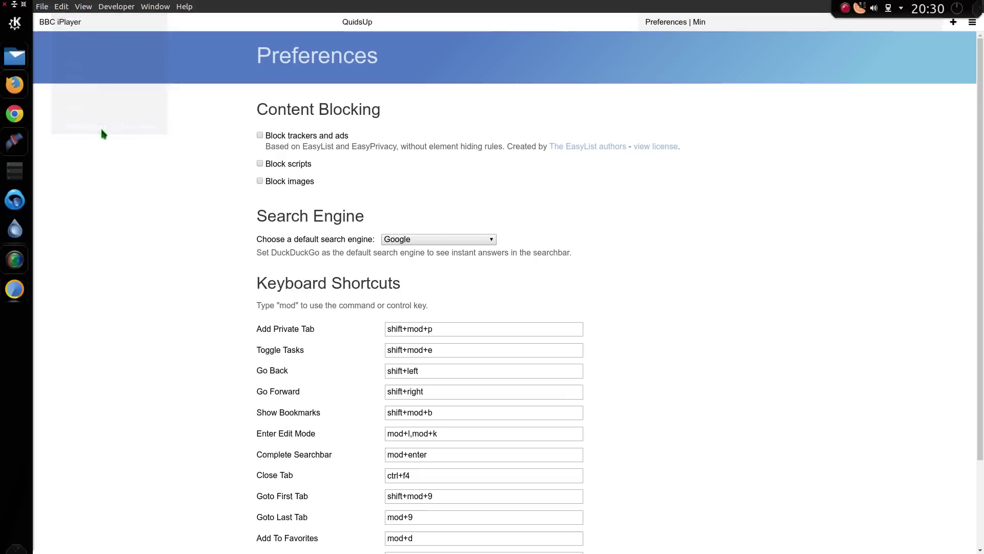
scroll(300, 305, "down", 4)
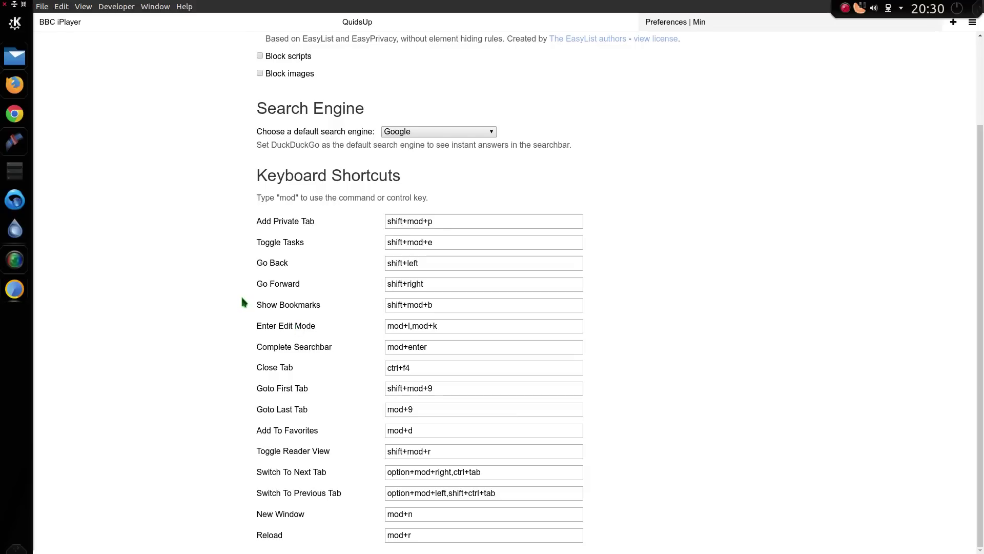
scroll(242, 301, "up", 3)
left_click(412, 239)
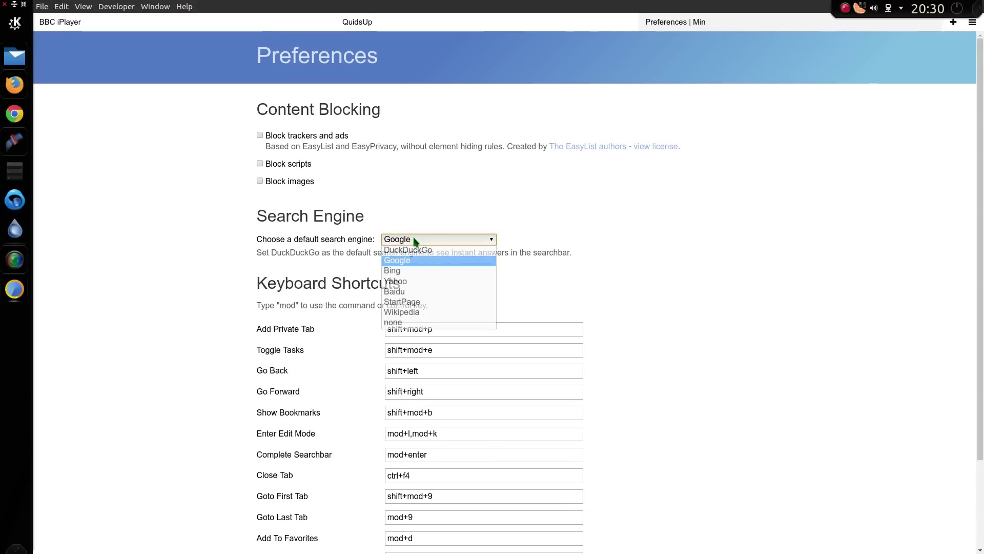
left_click(165, 253)
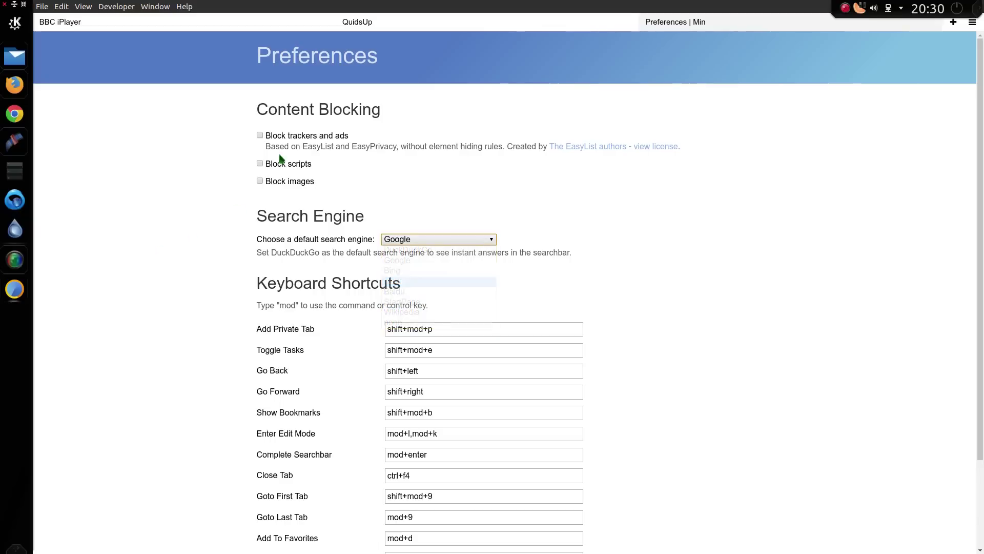
left_click(261, 136)
left_click(260, 136)
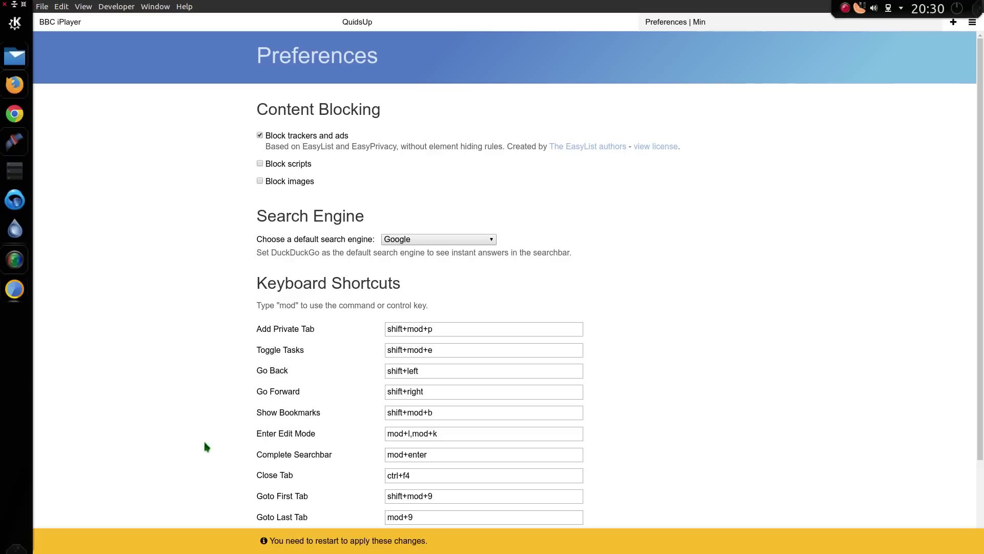
left_click(43, 7)
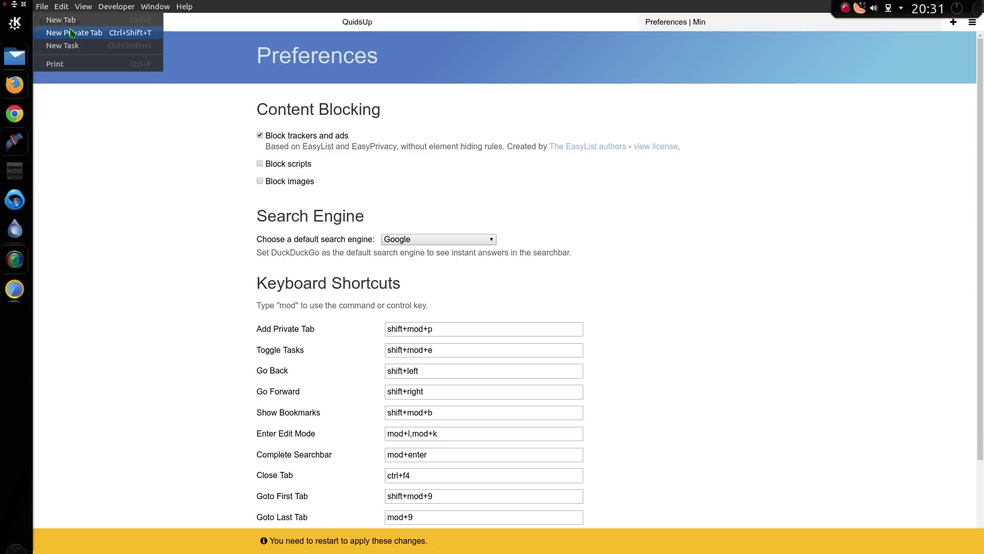
Browse the File, Edit and View menus, then choose Developer > Inspect page.
mouse_move(65, 10)
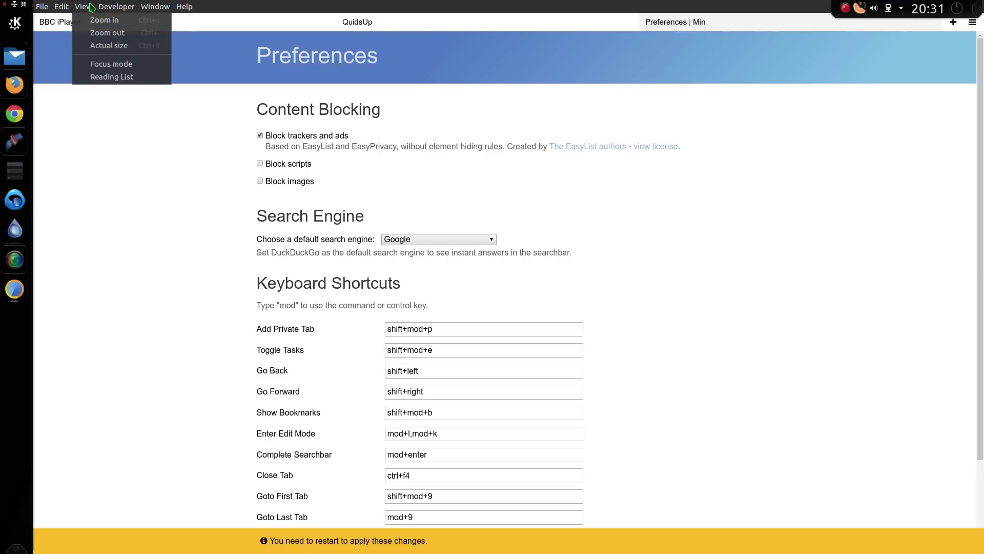
mouse_move(127, 6)
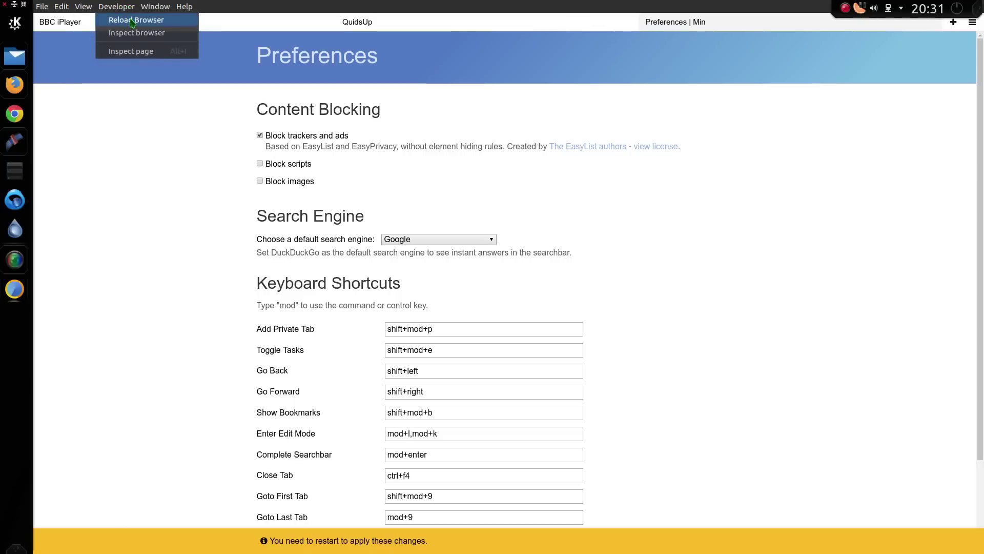
left_click(136, 33)
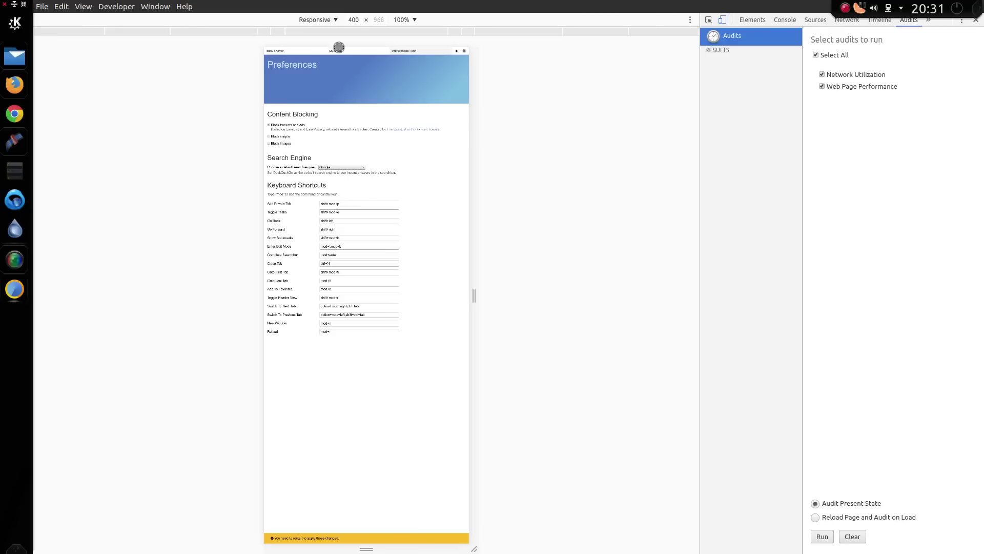
Browse the device emulation presets and Window menu, then open a new private tab.
left_click(336, 19)
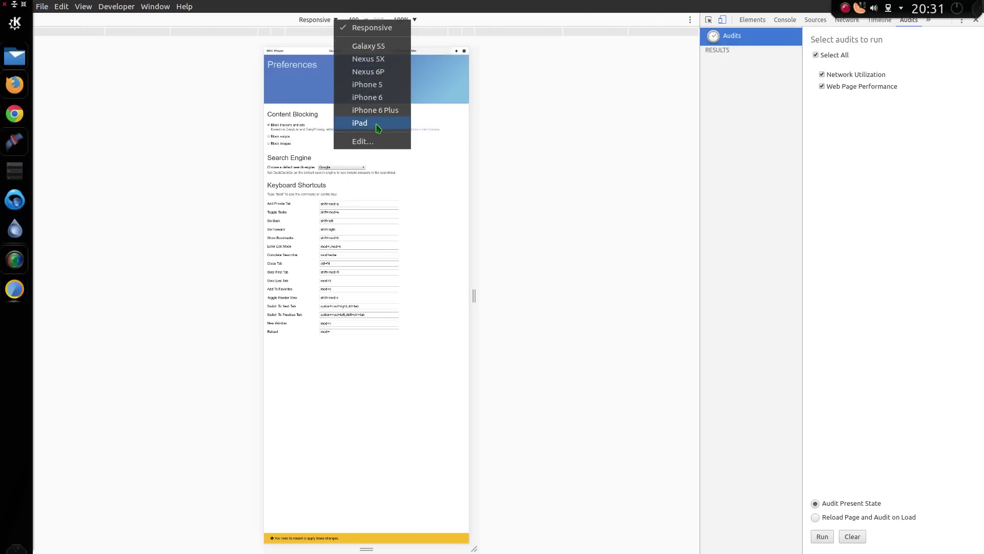
left_click(491, 95)
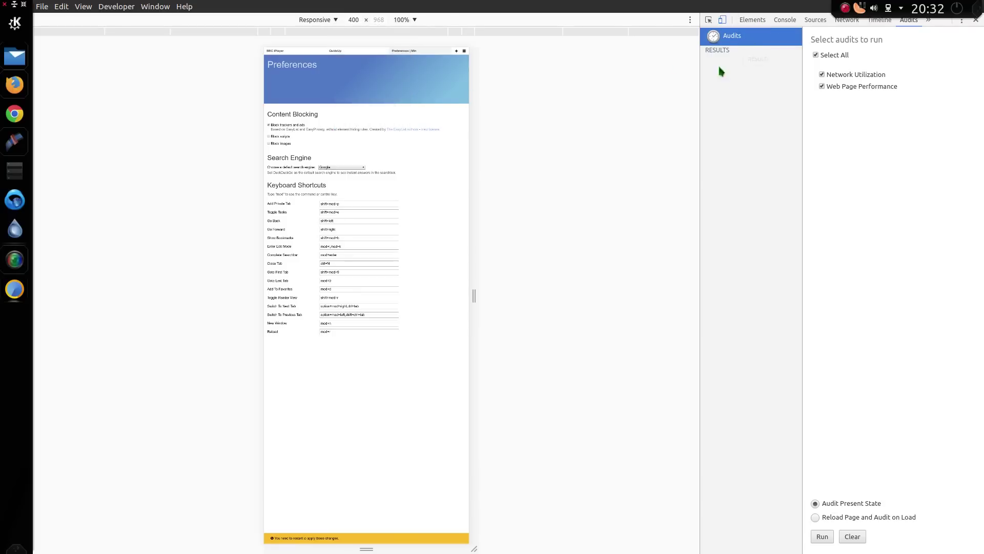
left_click(153, 6)
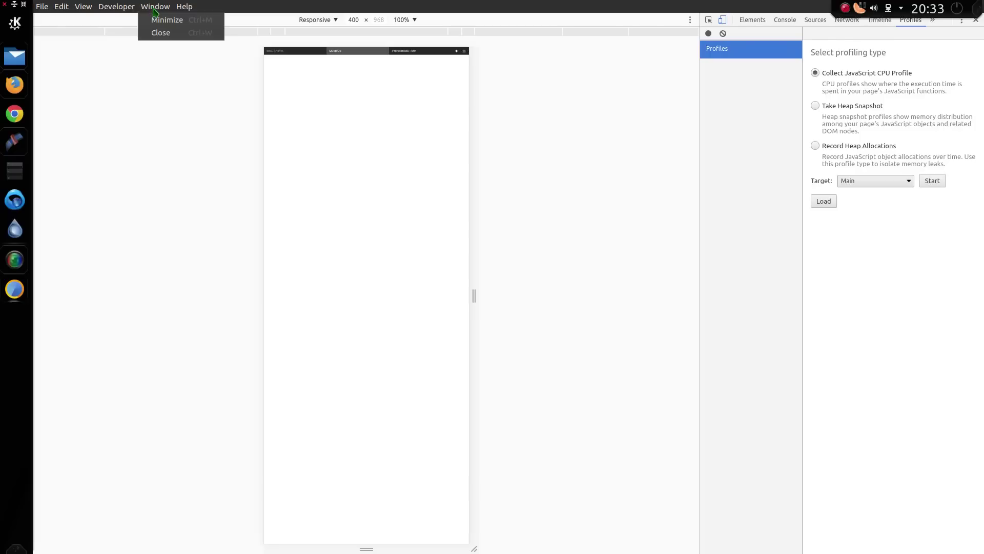
key("Escape")
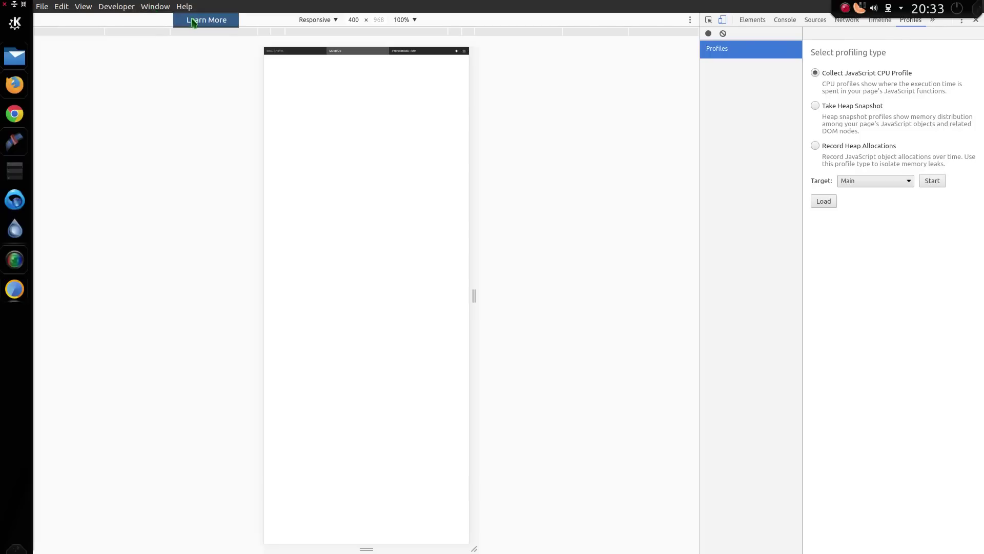
left_click(42, 6)
left_click(49, 34)
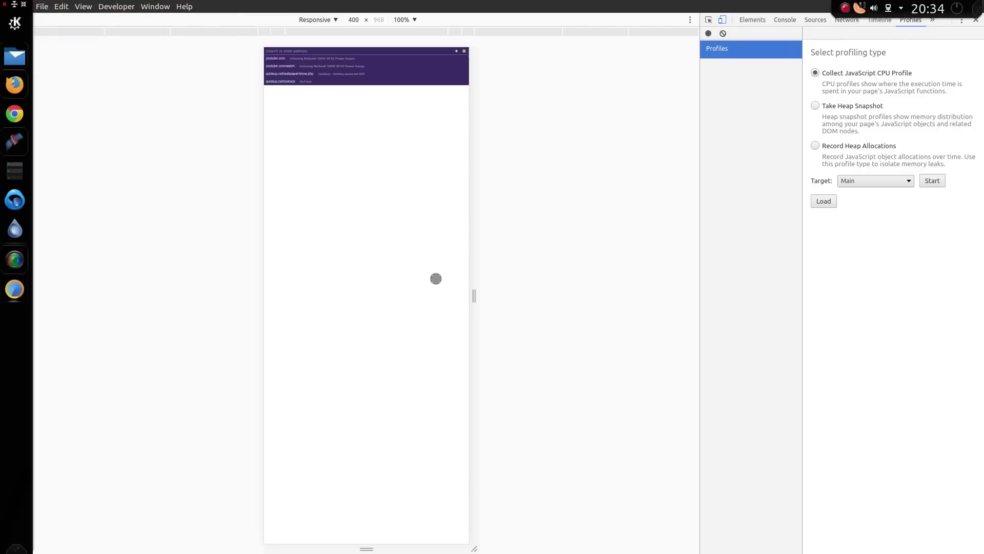
Search eBay for 'nvidia 1080'.
left_click(313, 107)
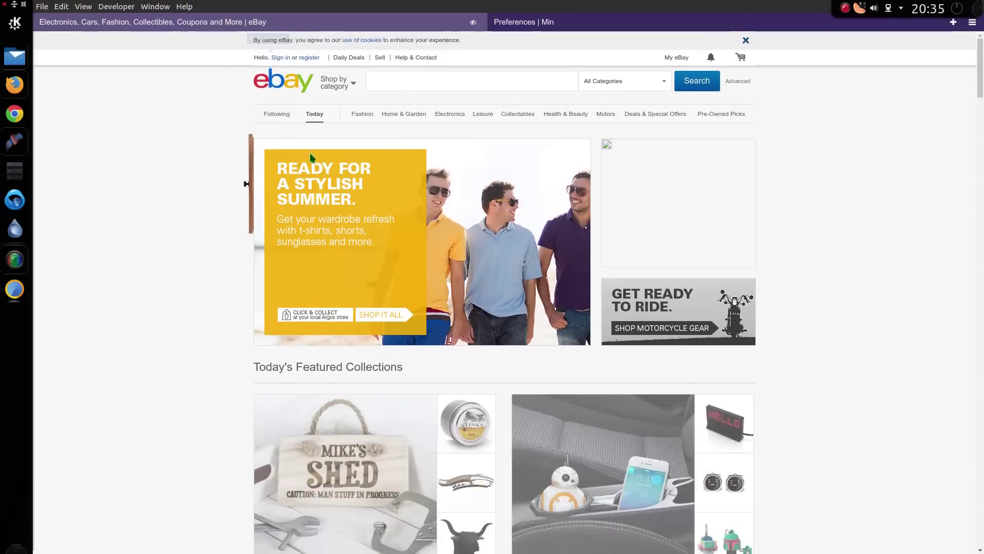
type("nvidia 1080")
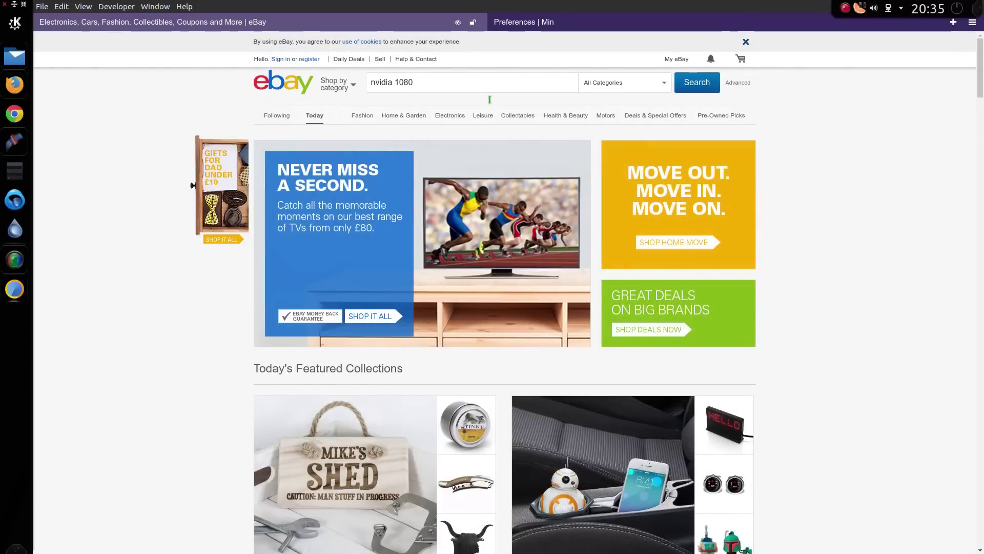
key("Return")
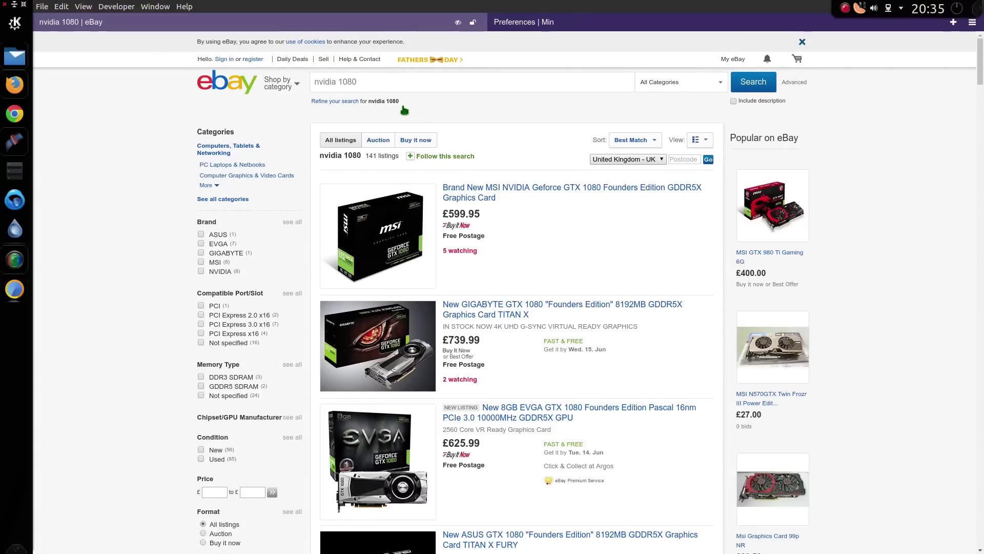
Scroll through the nvidia 1080 results down to the page footer.
scroll(488, 348, "down", 15)
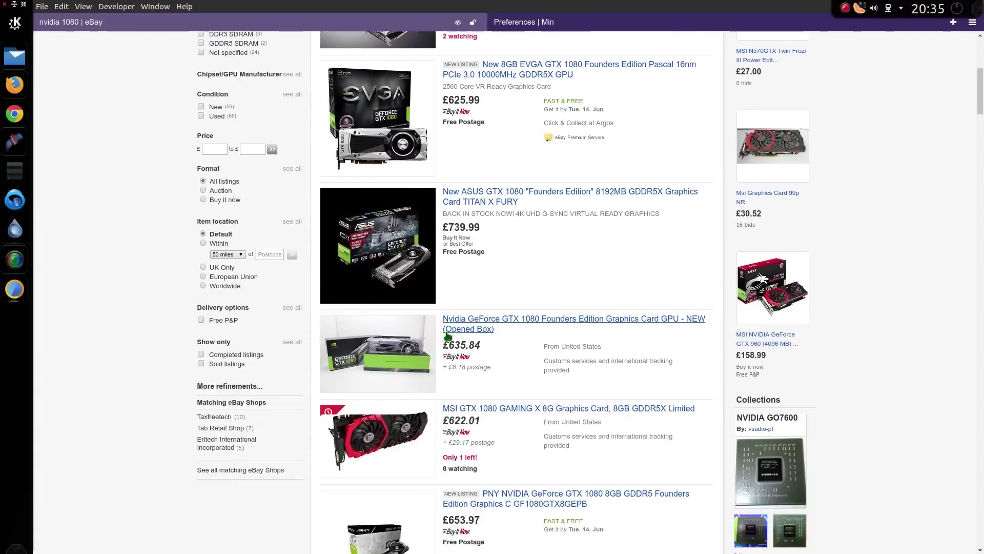
scroll(398, 319, "down", 3)
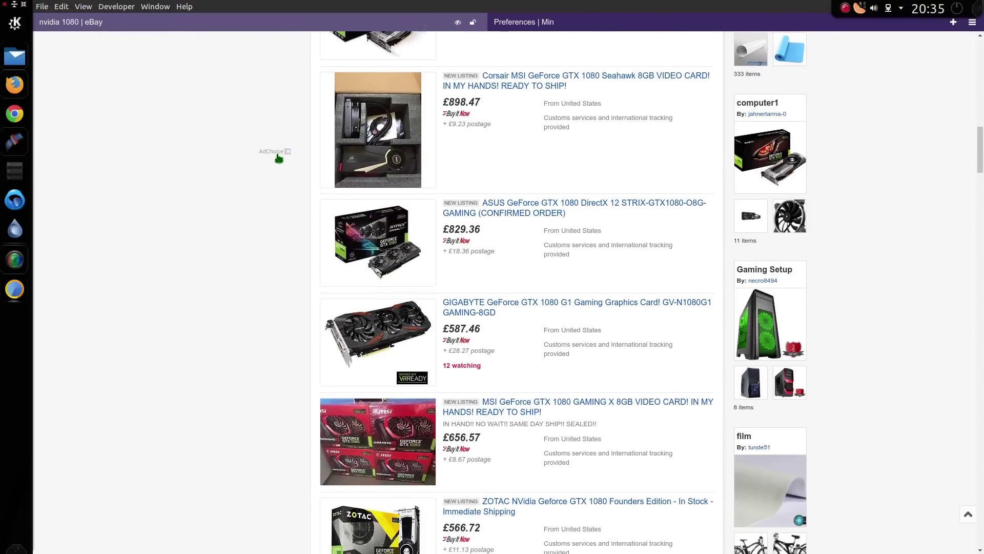
scroll(277, 174, "down", 6)
scroll(275, 184, "down", 15)
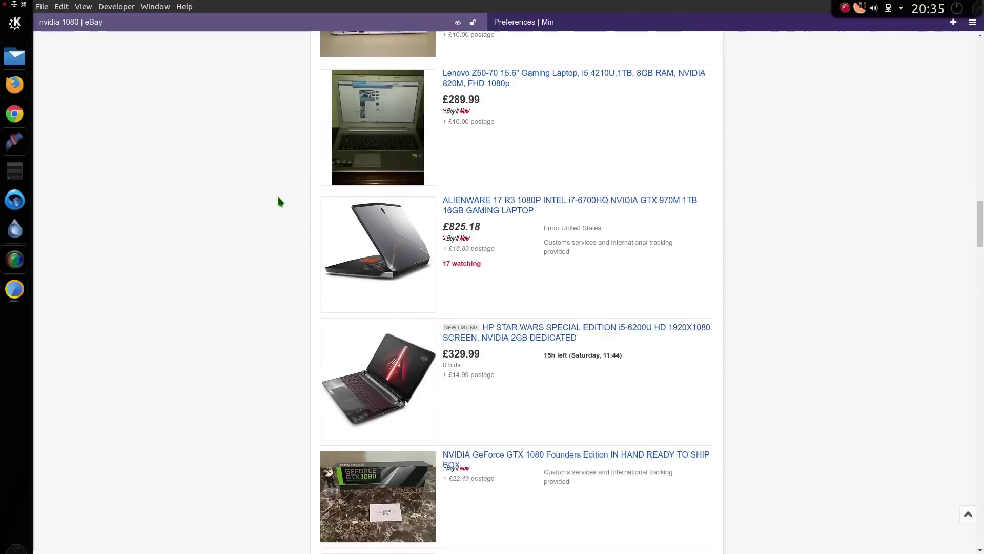
scroll(251, 194, "down", 20)
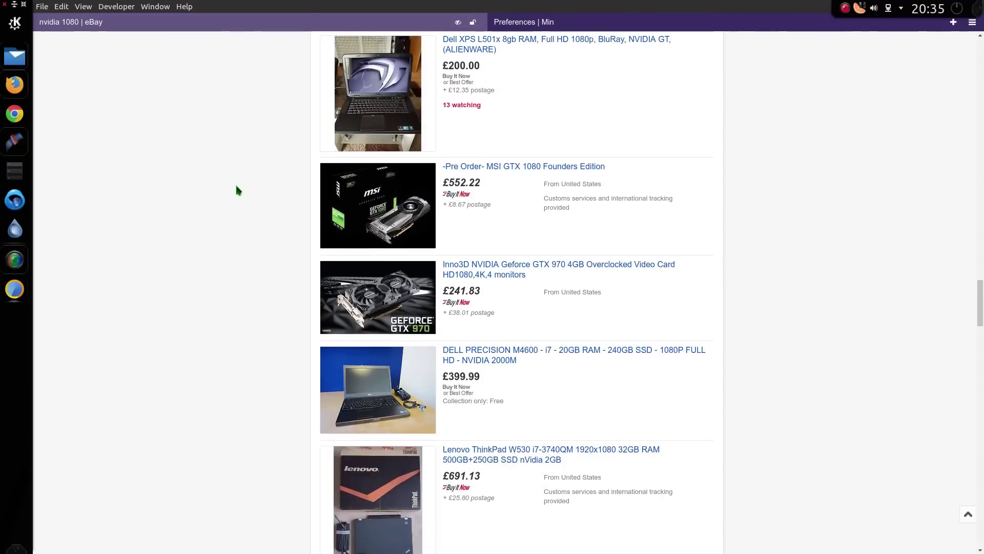
scroll(231, 191, "down", 4)
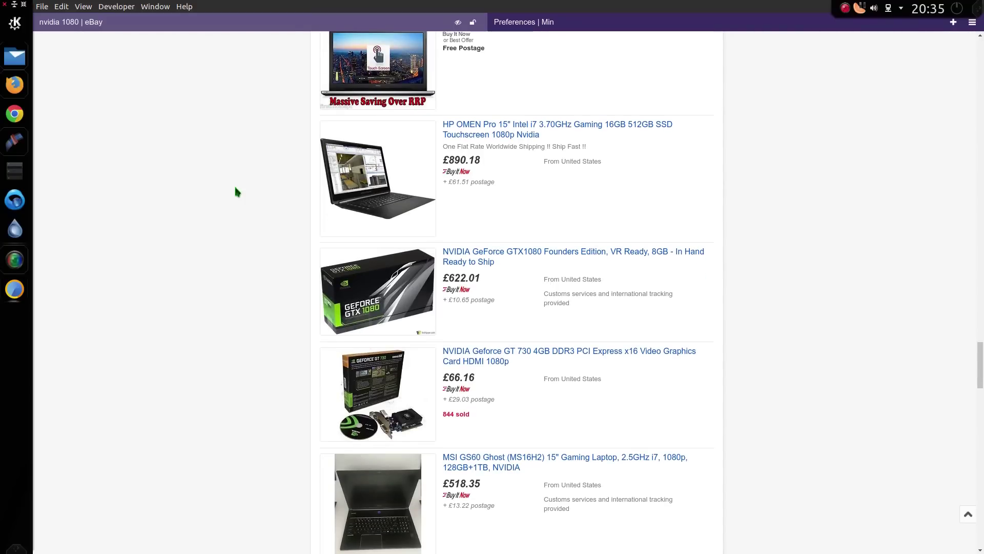
scroll(236, 191, "down", 1)
scroll(236, 190, "down", 3)
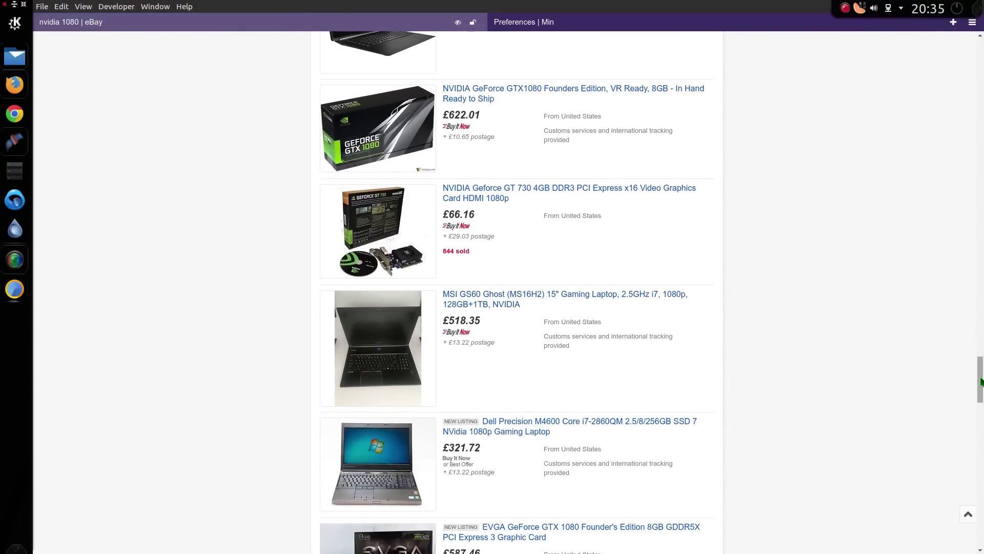
left_click_drag(980, 378, 979, 526)
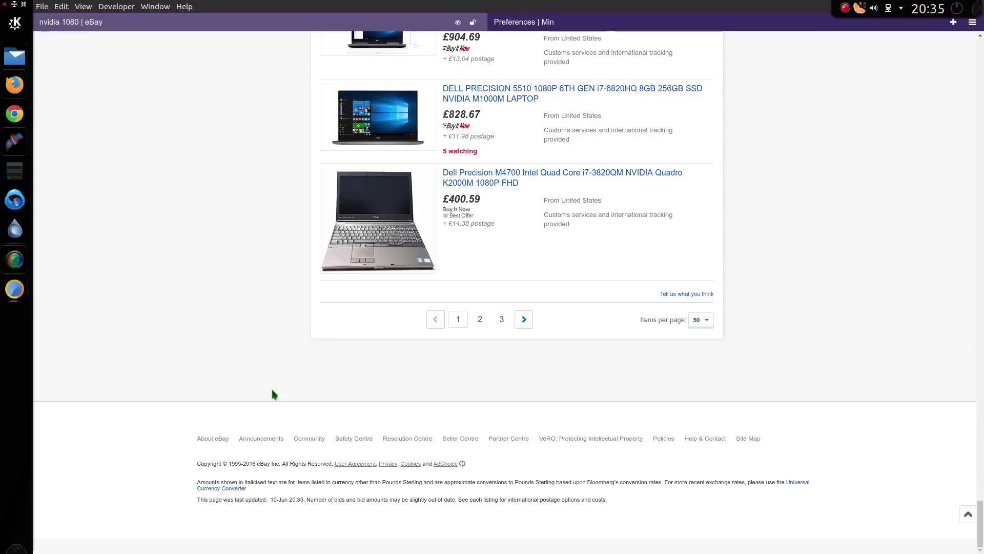
Replace the Preferences tab's address with useragentstring.com, showing Chrome 51.0.2704.63 with Electron 1.2.0.
left_click(533, 22)
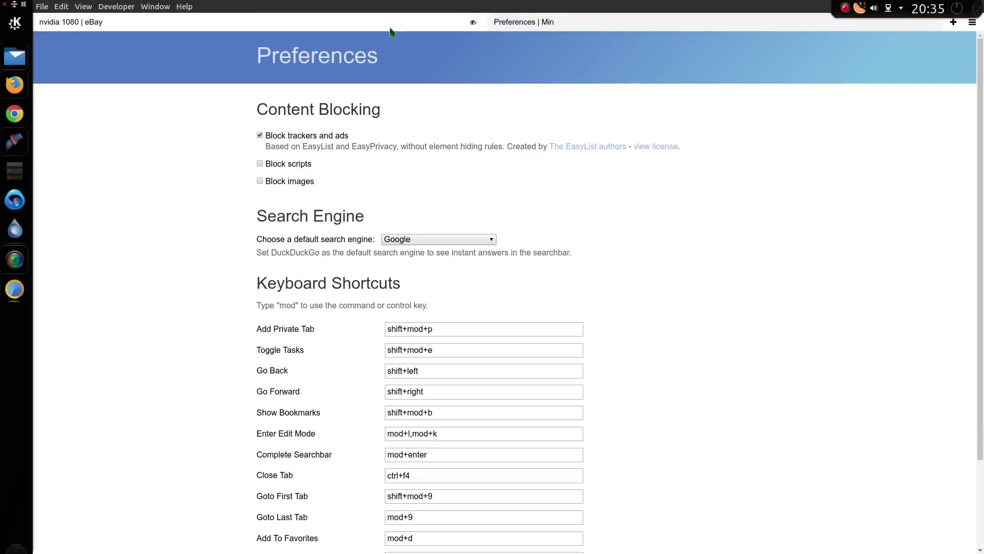
left_click(564, 22)
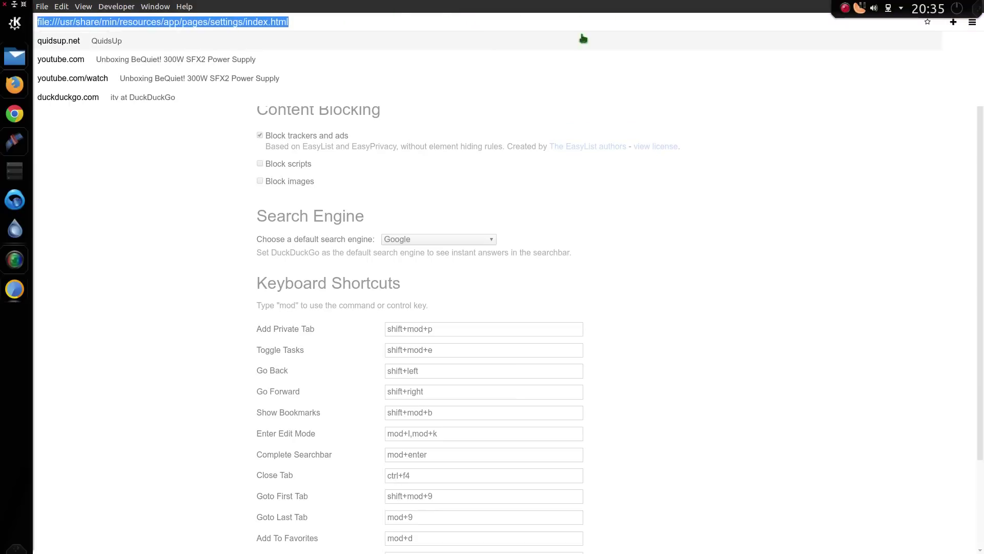
left_click(495, 50)
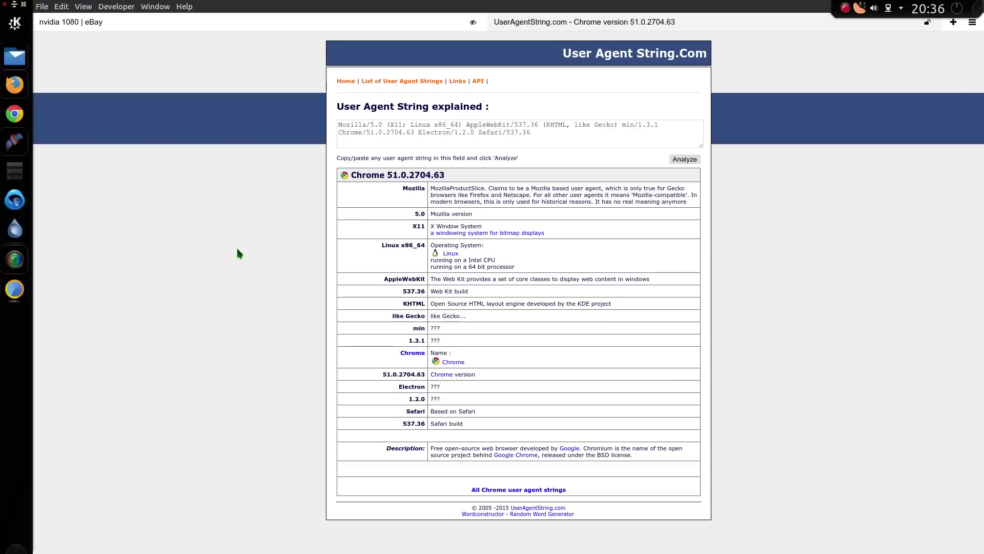
Run the Acid3 test (100/100), then load html5test.com, which scores 520 of 555 points.
key("ctrl+l")
type("acid3.acidtests.org")
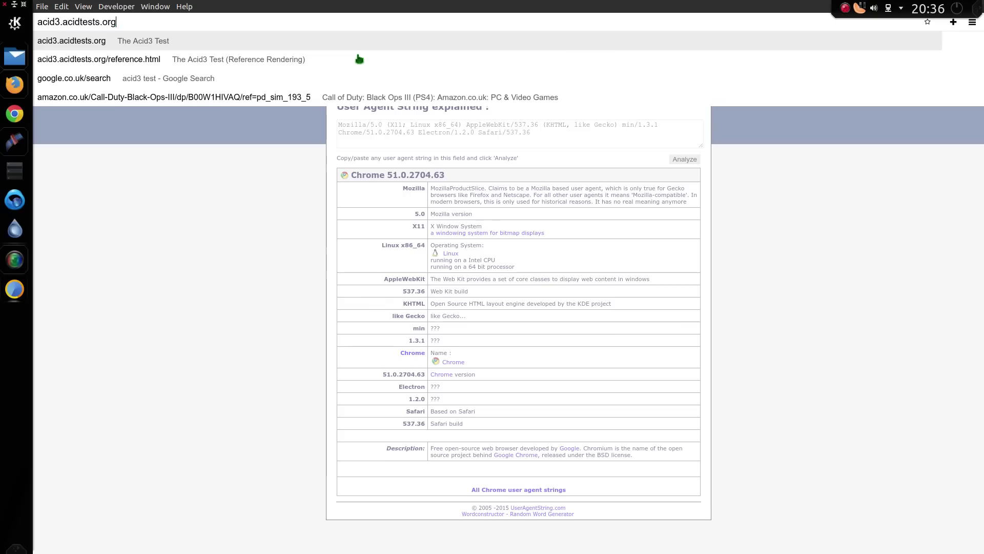
key("Return")
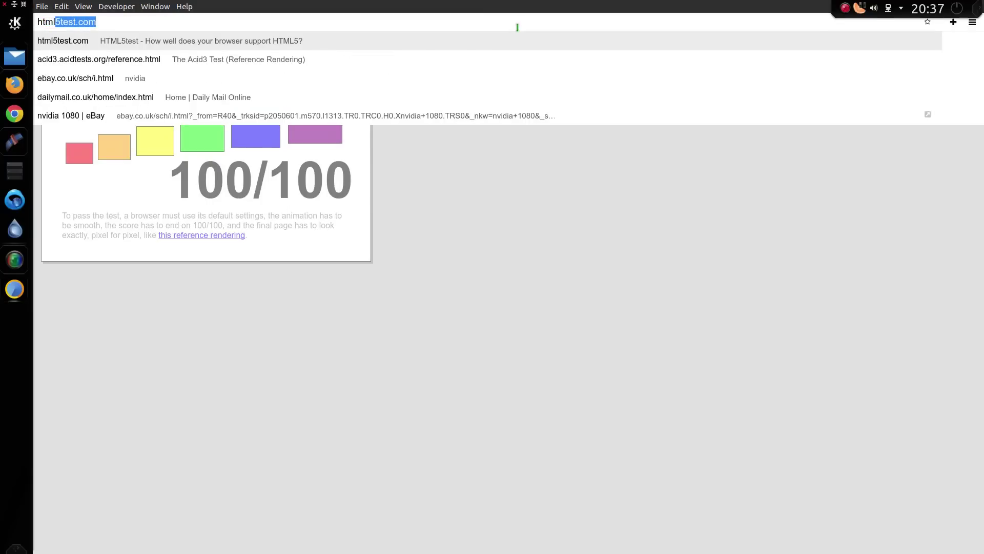
type("5")
key("Return")
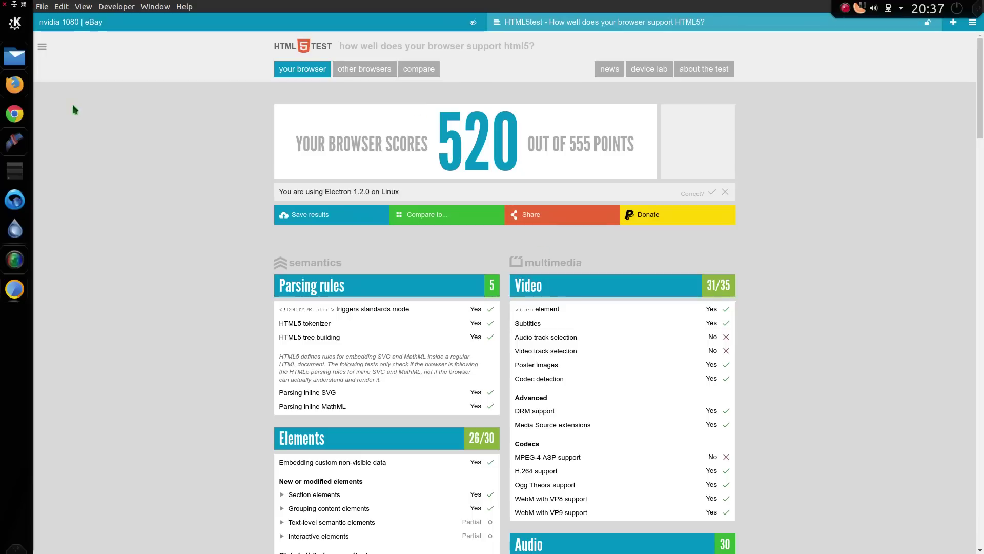
left_click(15, 114)
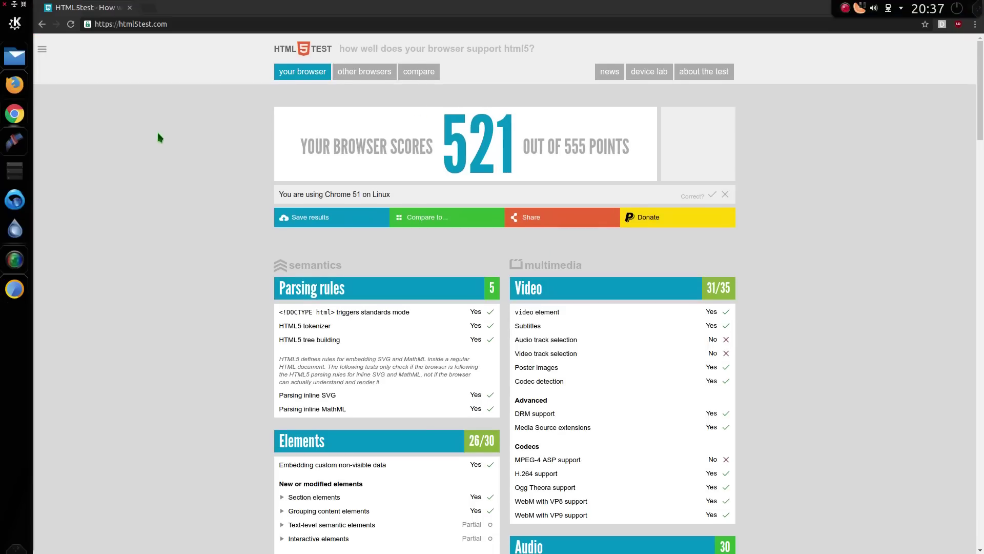
left_click(11, 83)
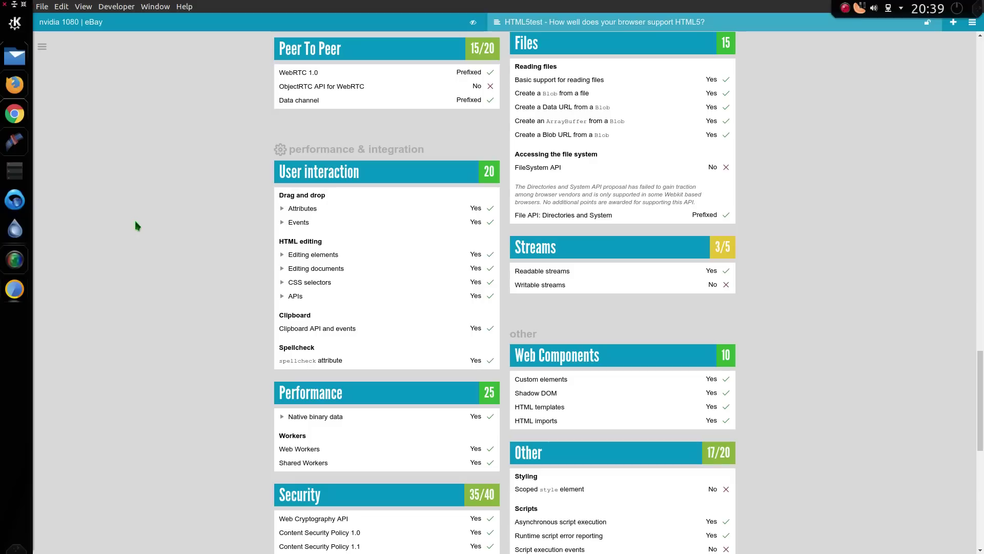
key("ctrl+r")
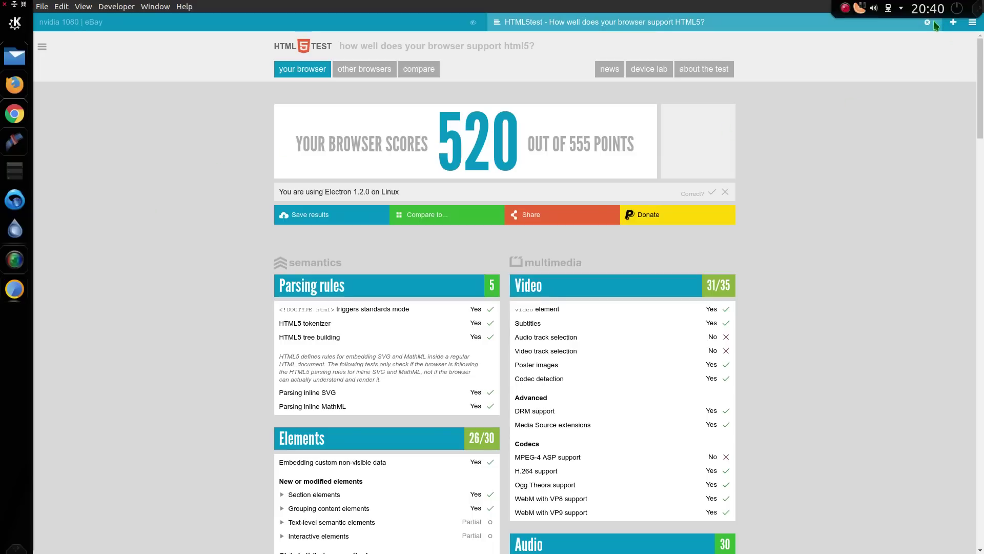
left_click(973, 26)
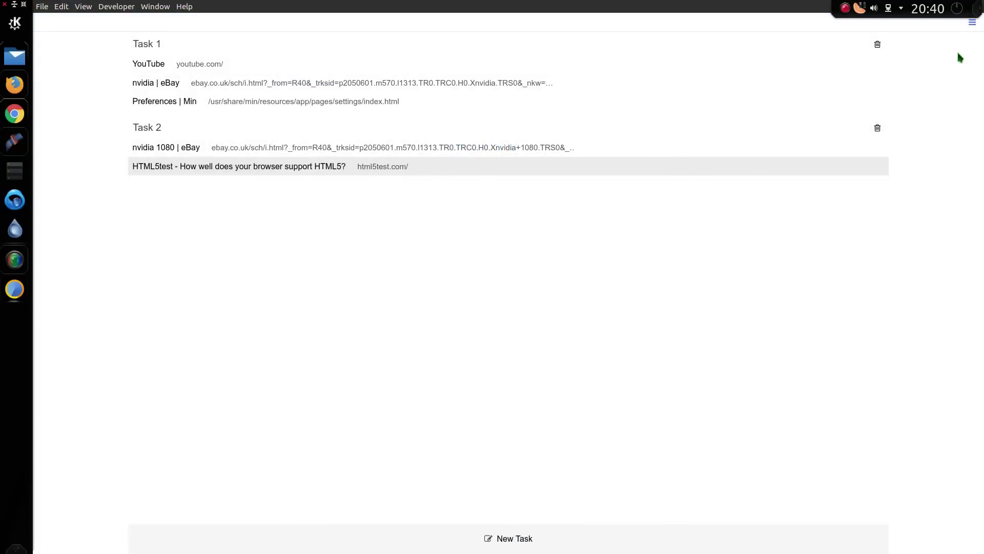
left_click(973, 26)
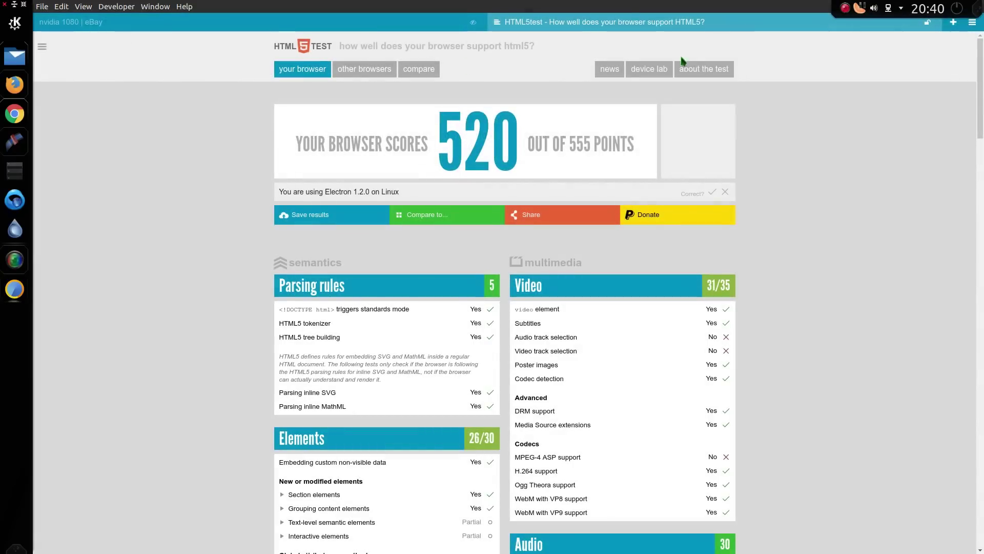
left_click(336, 31)
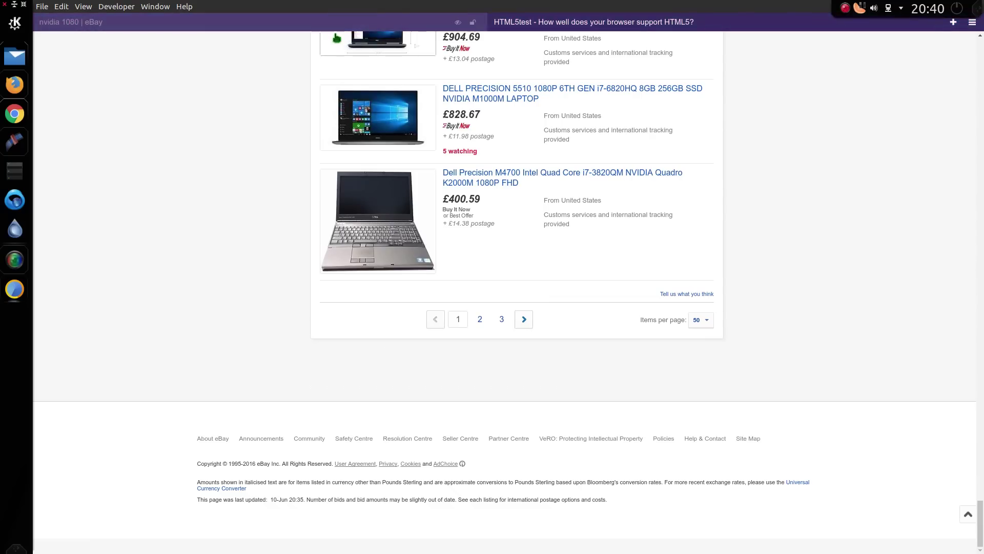
key("ctrl+Tab")
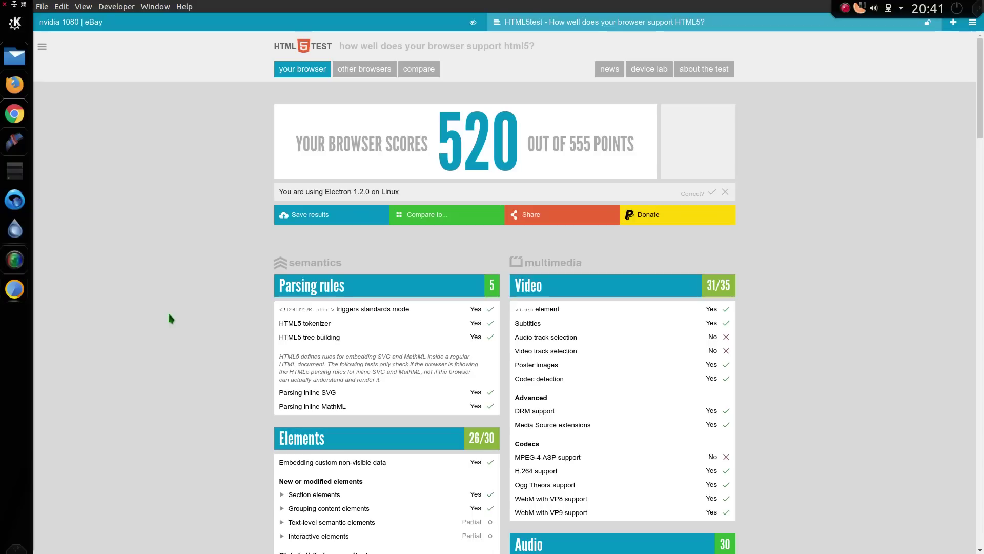